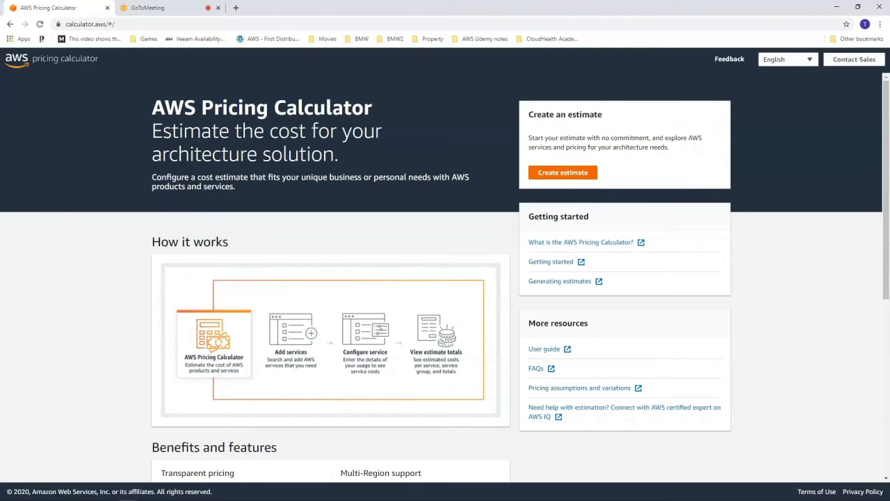
# Create a new estimate, search the services for "ec2", and open the configuration of Amazon EC2.
pyautogui.click(563, 173)
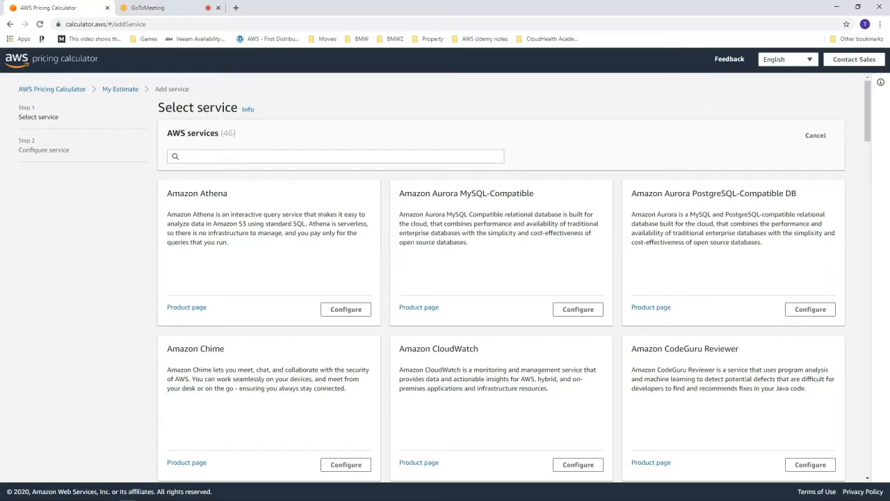
pyautogui.click(335, 157)
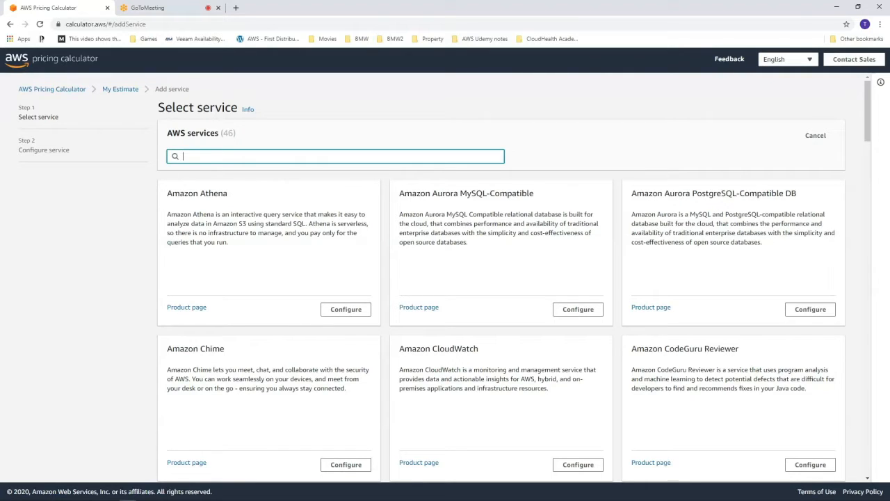
pyautogui.write('ec2')
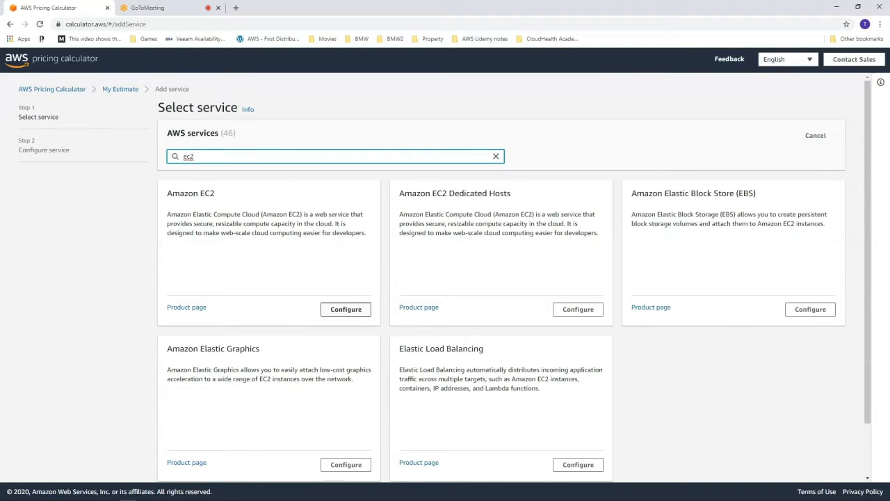
pyautogui.click(345, 309)
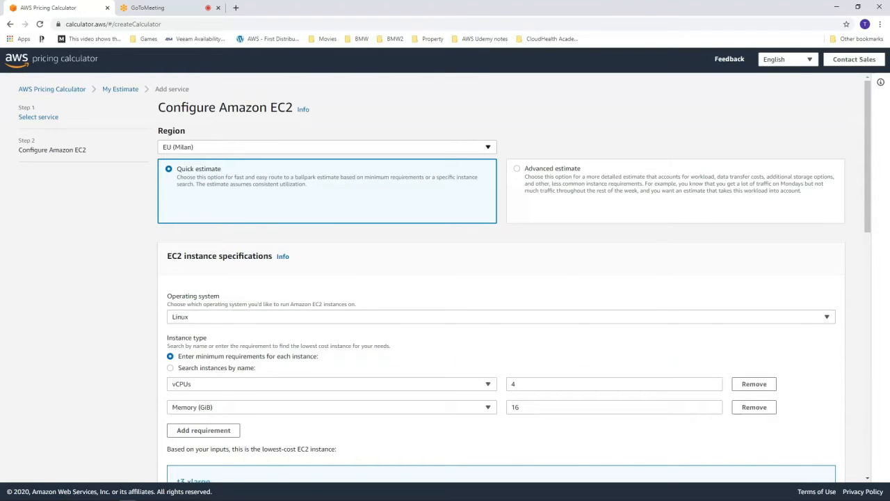
# Change the EC2 estimate's region to Africa (Cape Town) and confirm the region change.
pyautogui.click(327, 147)
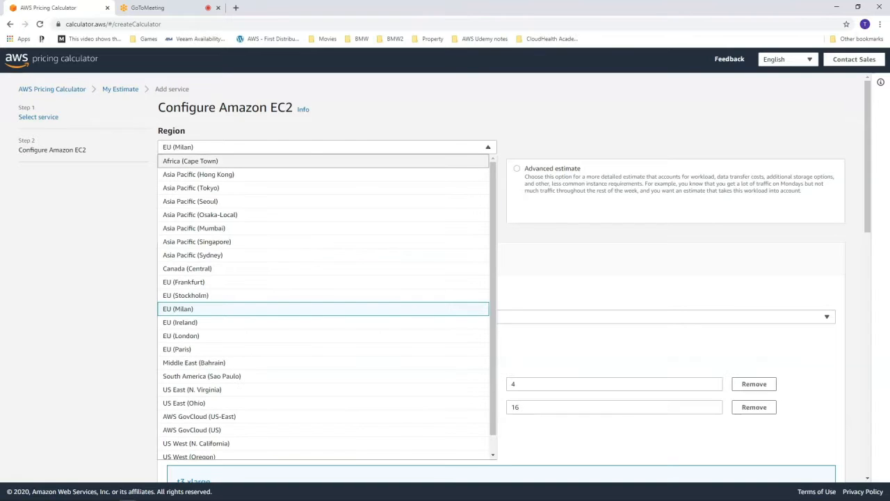
pyautogui.click(323, 160)
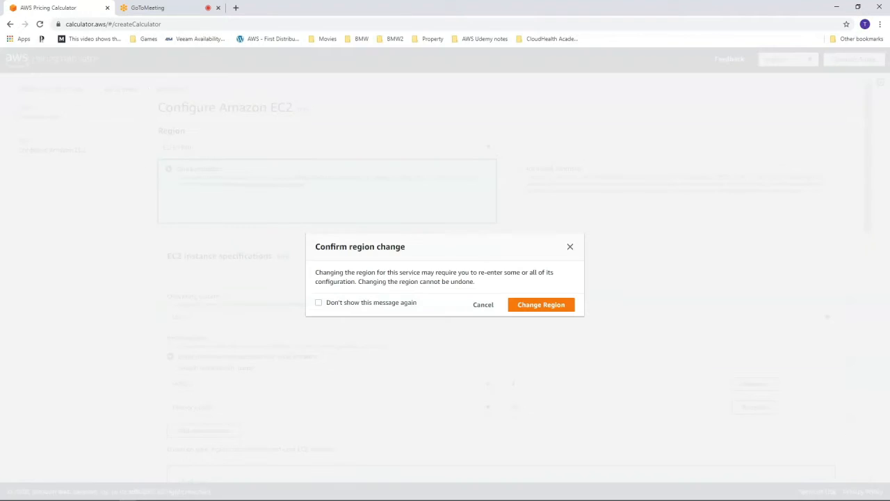
pyautogui.click(541, 305)
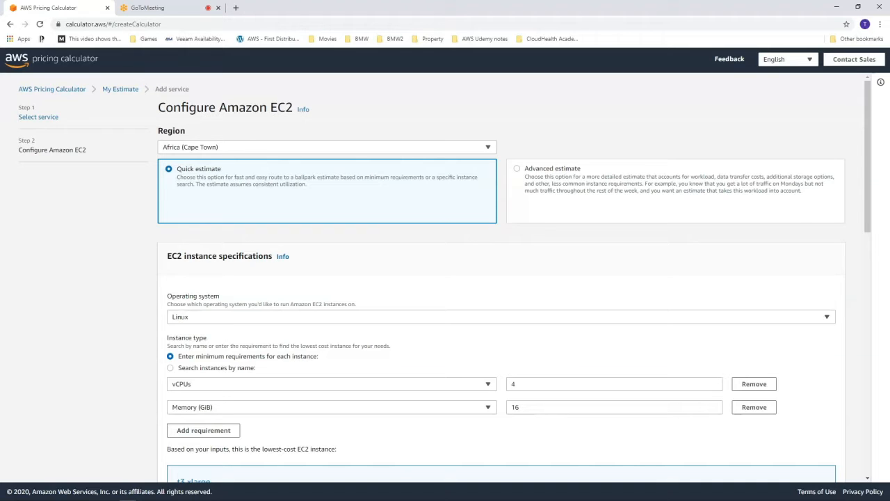
# Set the EC2 instance's operating system to Windows Server.
pyautogui.scroll(-1, 445, 280)
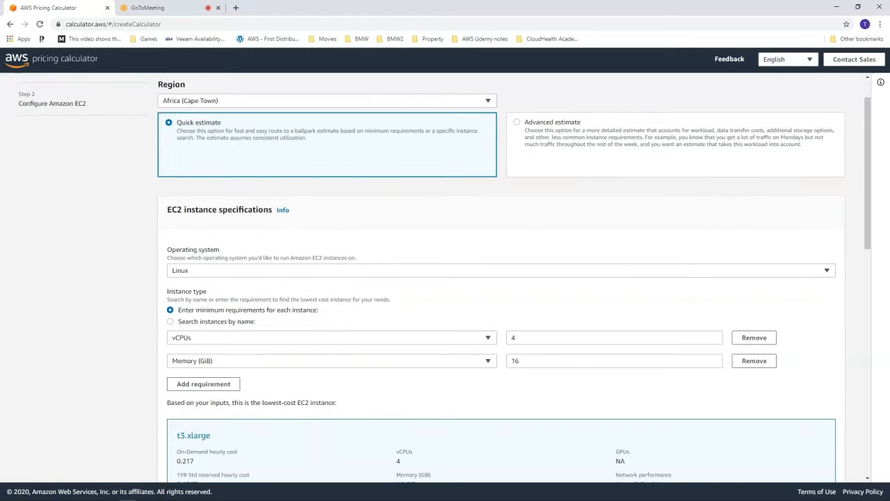
pyautogui.scroll(-1, 444, 278)
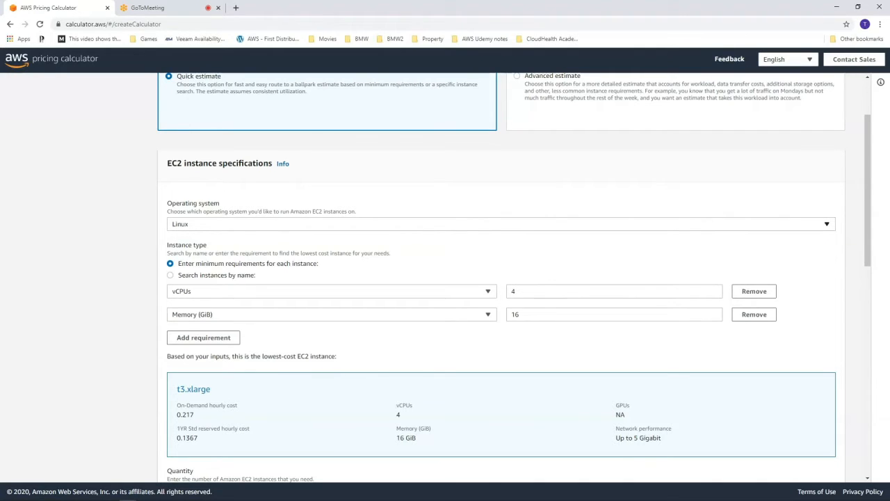
pyautogui.click(501, 224)
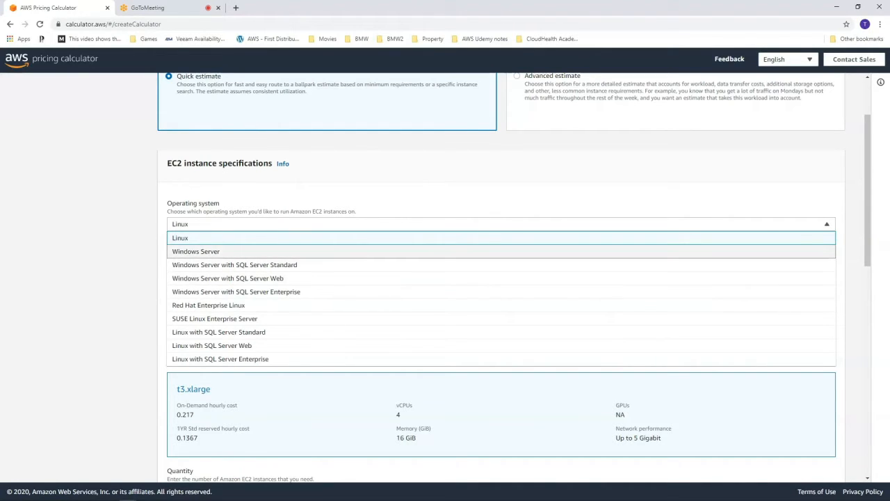
pyautogui.click(196, 251)
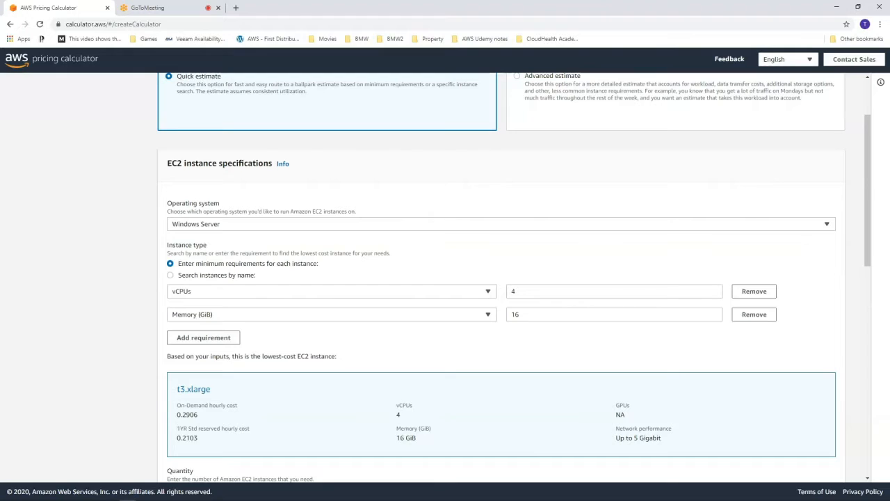
# Switch the instance type selection to search by name and choose the t3.medium instance.
pyautogui.click(171, 275)
pyautogui.click(212, 296)
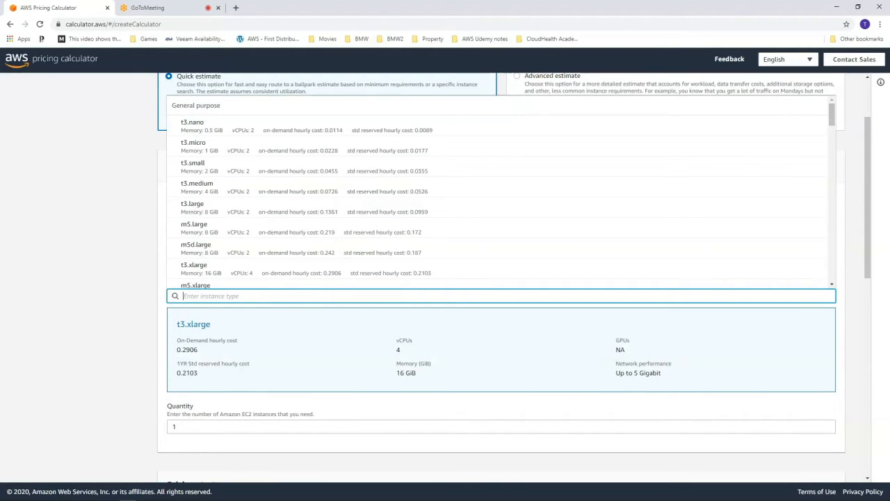
pyautogui.write('t2')
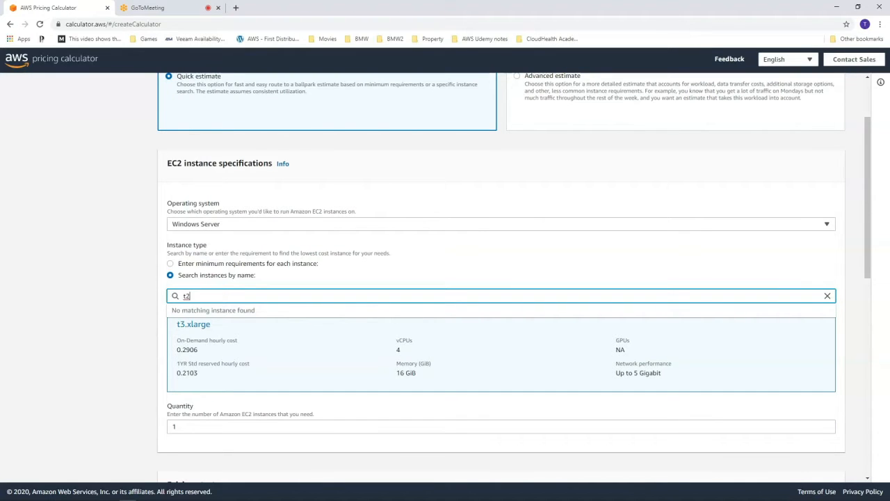
pyautogui.press('BackSpace')
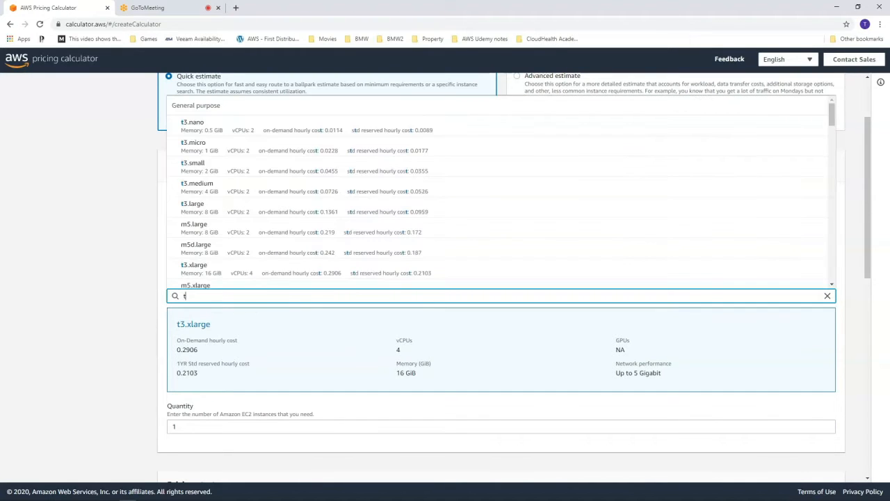
pyautogui.write('4')
pyautogui.press('BackSpace')
pyautogui.write('3')
pyautogui.press('Up')
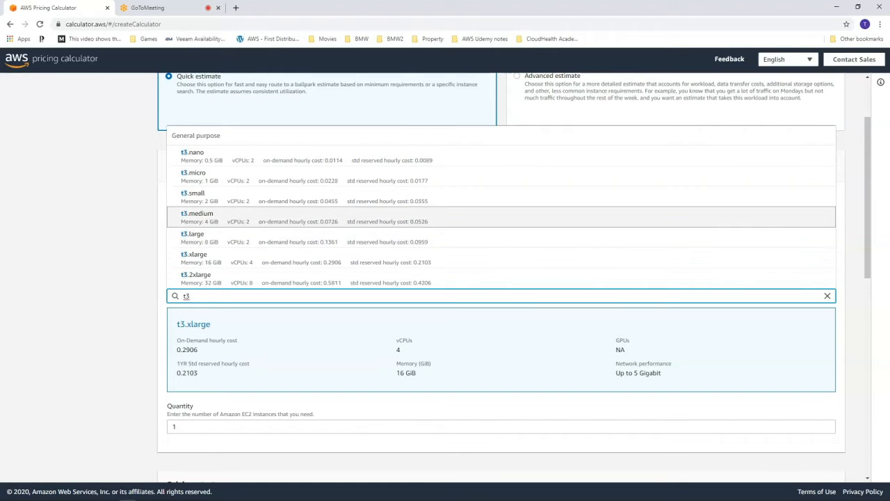
pyautogui.press('Return')
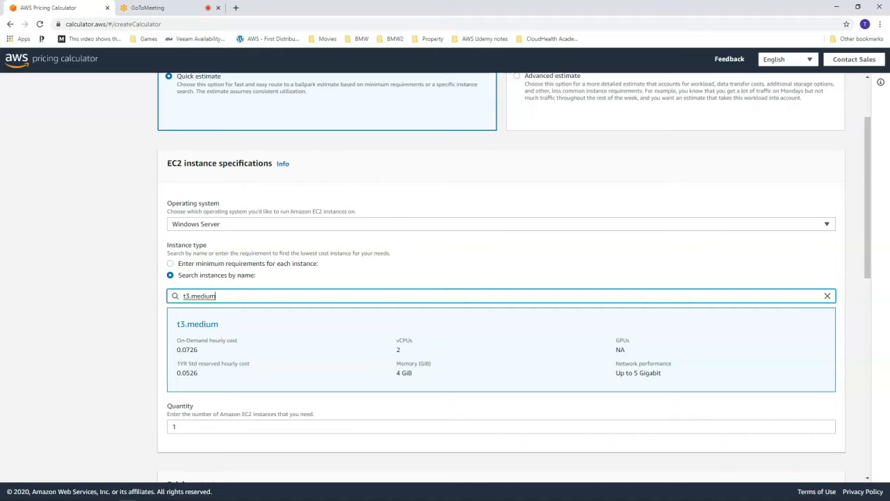
# Set the pricing model in the pricing strategy to On-Demand Instances.
pyautogui.scroll(-2, 828, 334)
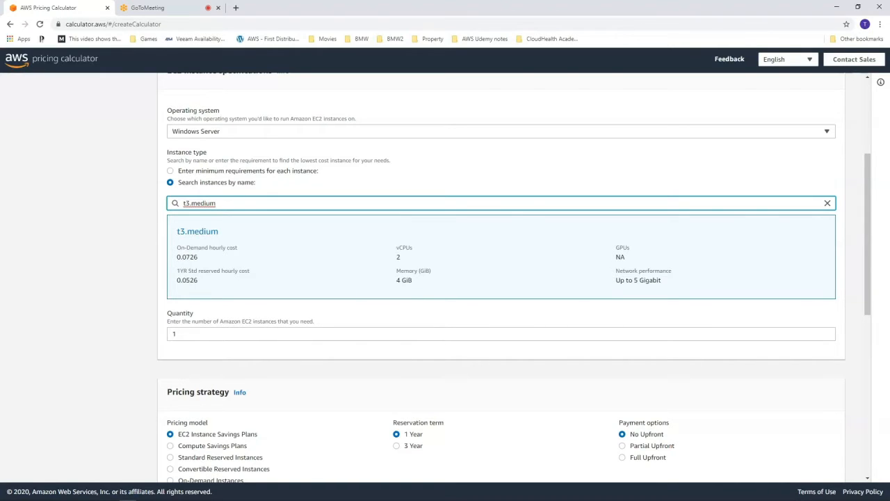
pyautogui.scroll(-2, 828, 241)
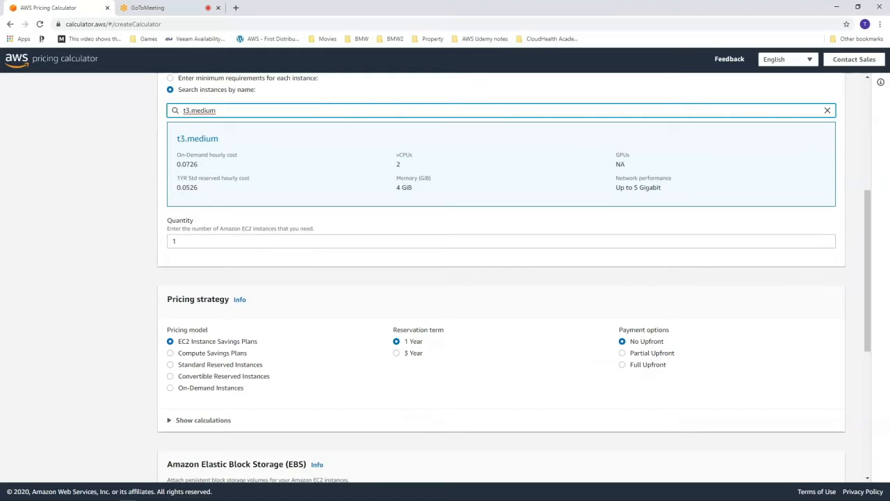
pyautogui.scroll(-1, 501, 278)
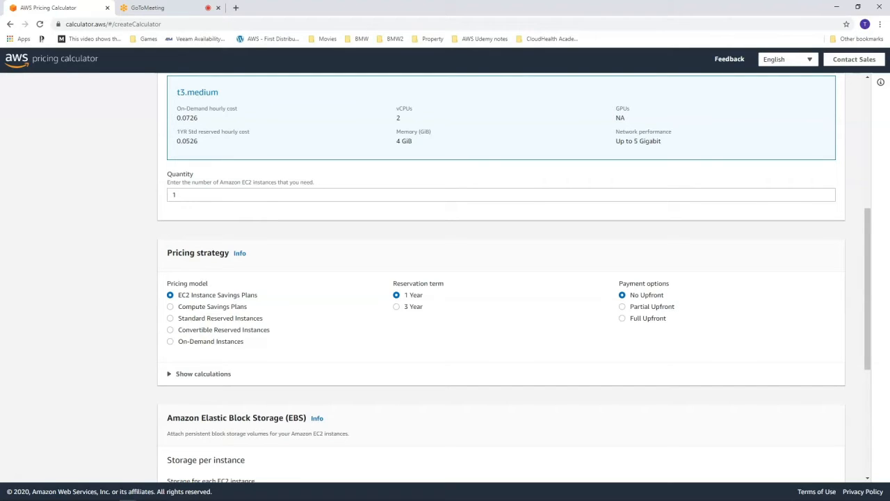
pyautogui.click(170, 319)
pyautogui.click(171, 330)
pyautogui.click(170, 342)
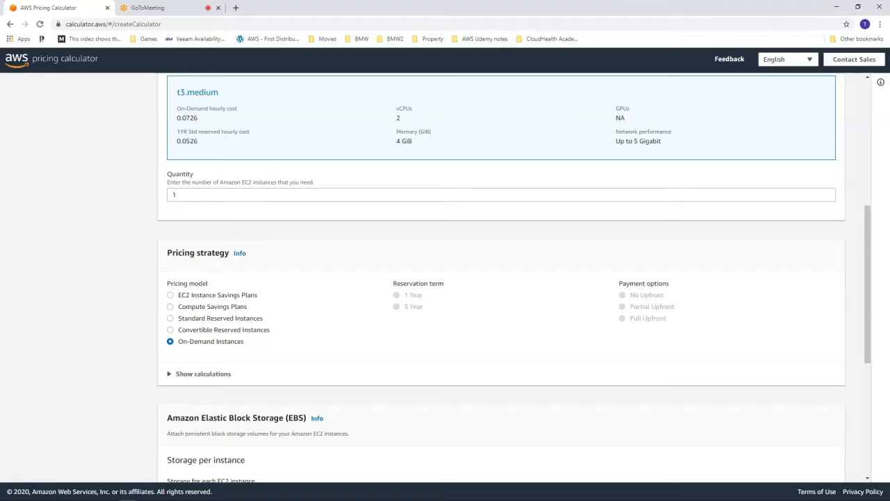
# Show the pricing strategy calculations and switch the pricing model to Compute Savings Plans.
pyautogui.scroll(-2, 501, 278)
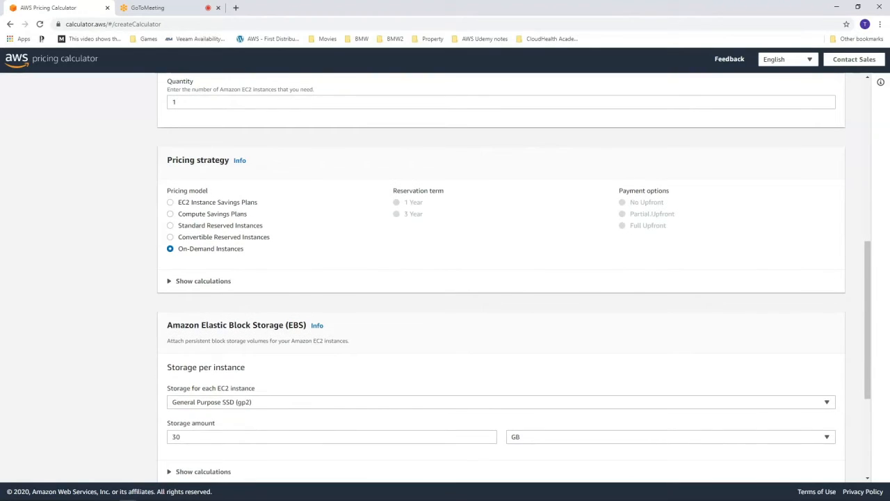
pyautogui.click(203, 281)
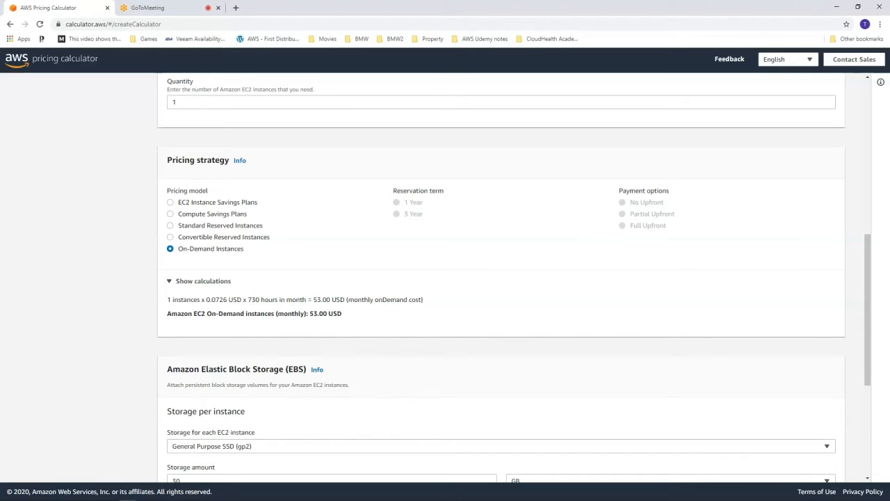
pyautogui.moveTo(328, 314); pyautogui.dragTo(306, 314)
pyautogui.click(170, 215)
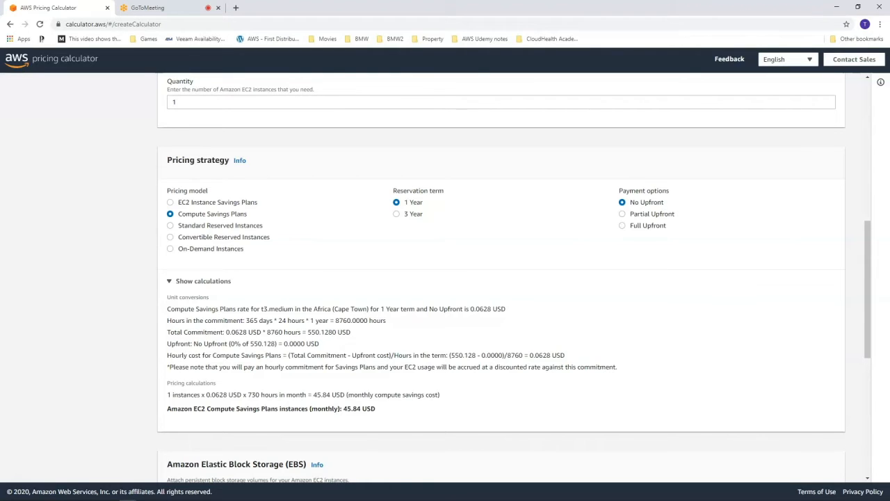
# Check the EBS storage types, keep General Purpose SSD (gp2), and set the storage amount to 1 TB.
pyautogui.scroll(-2, 501, 279)
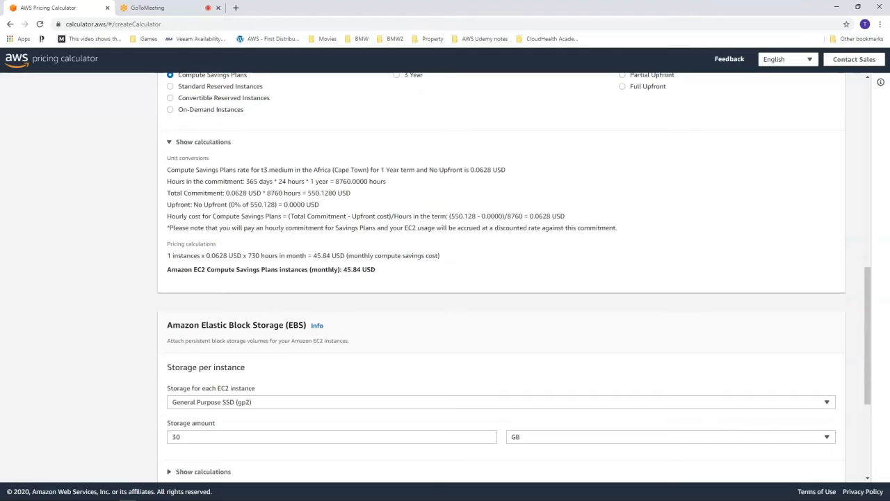
pyautogui.scroll(-1, 501, 279)
pyautogui.scroll(-1, 500, 279)
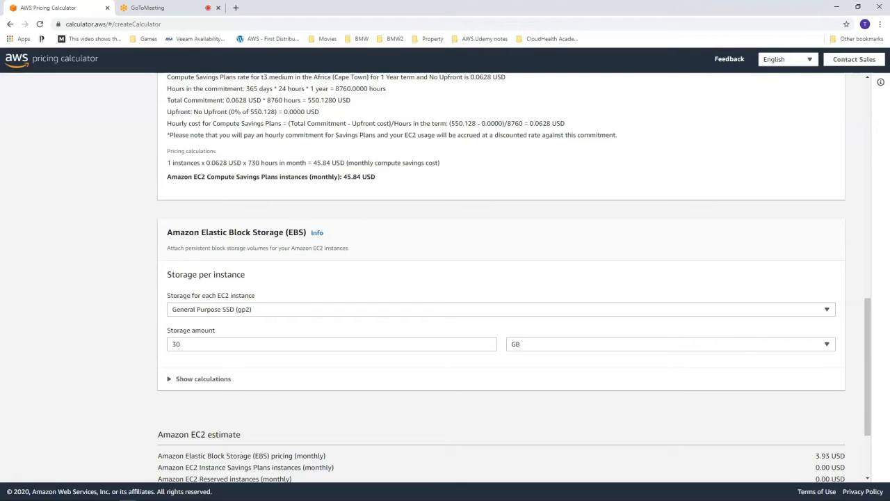
pyautogui.scroll(-1, 501, 278)
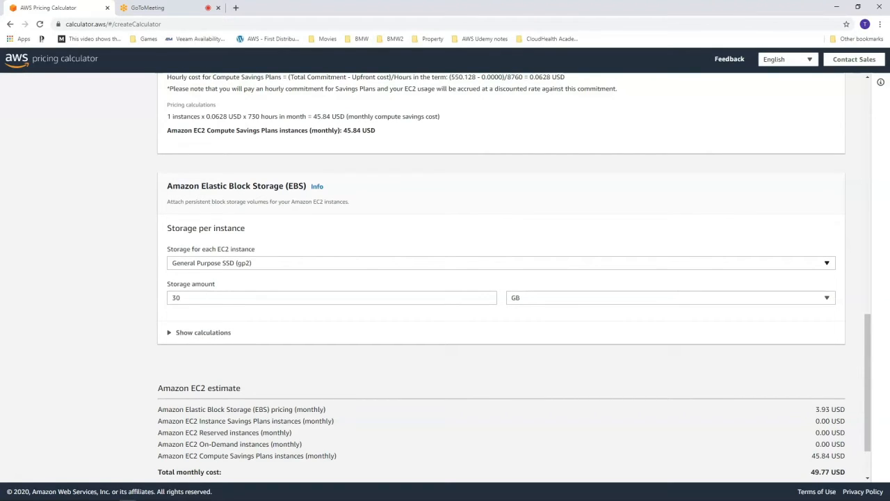
pyautogui.click(501, 263)
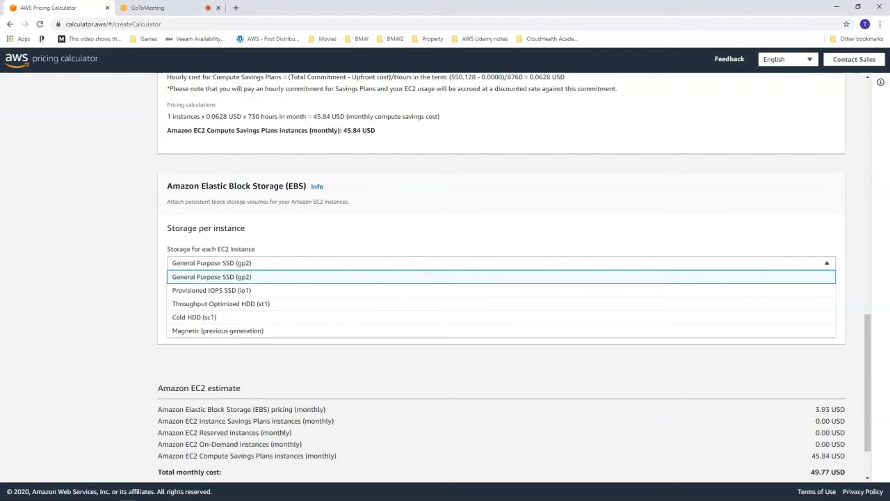
pyautogui.press('Escape')
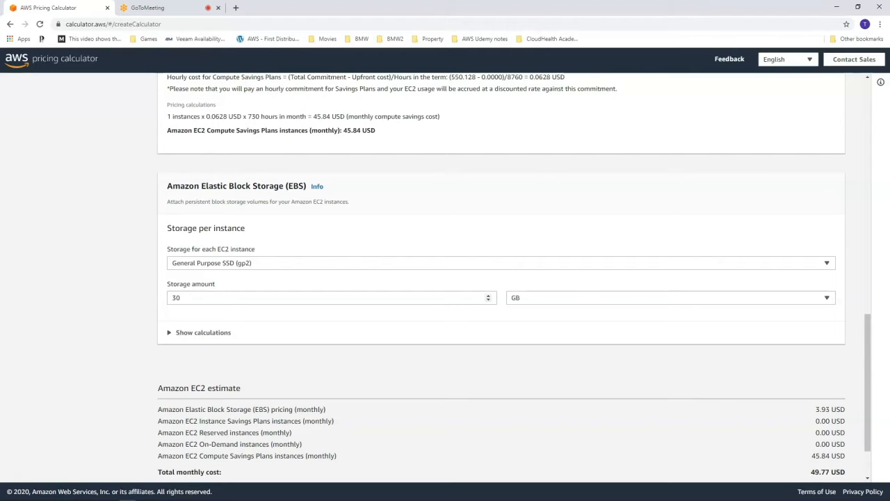
pyautogui.doubleClick(177, 297)
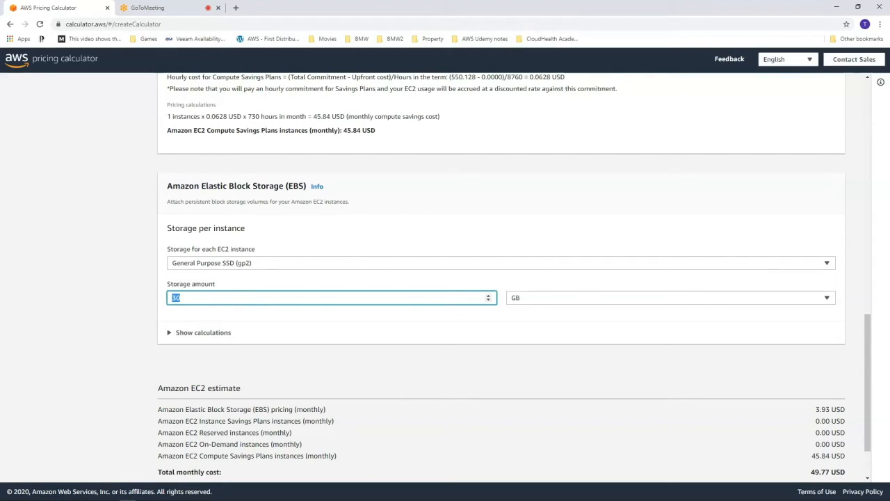
pyautogui.write('1')
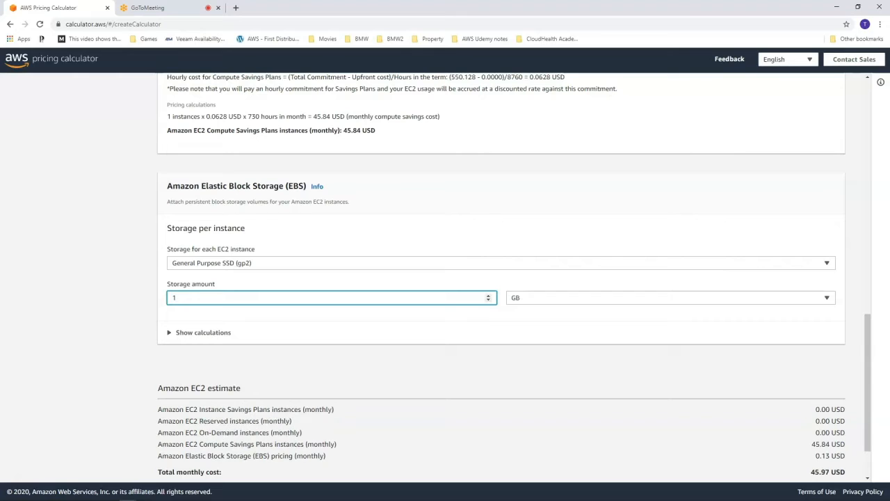
pyautogui.click(671, 298)
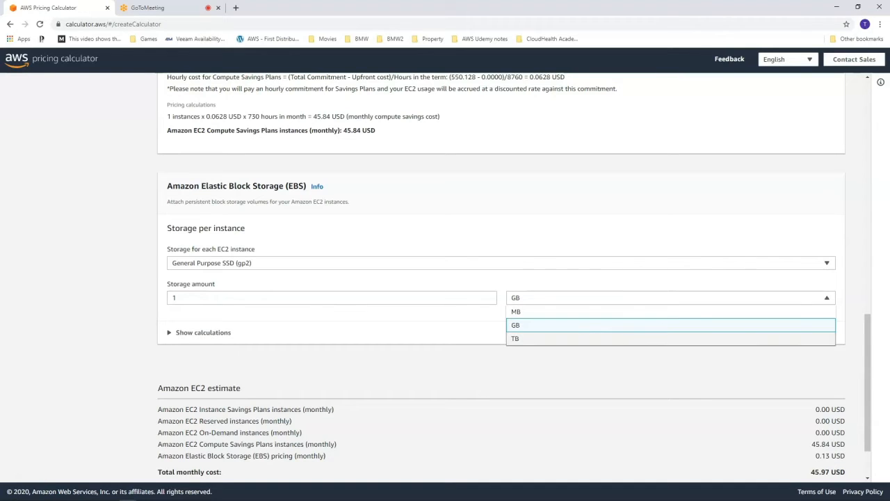
pyautogui.click(626, 339)
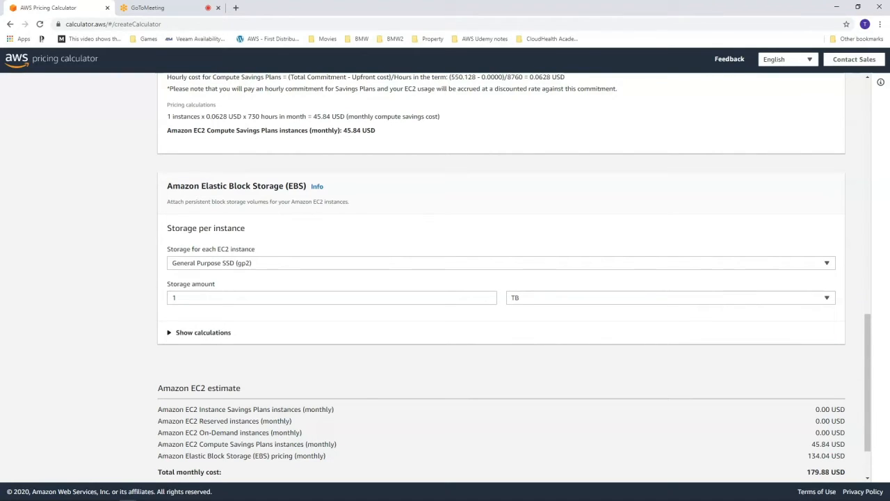
# Show the EBS storage calculations and review the instance configuration and the monthly Amazon EC2 cost breakdown.
pyautogui.click(203, 333)
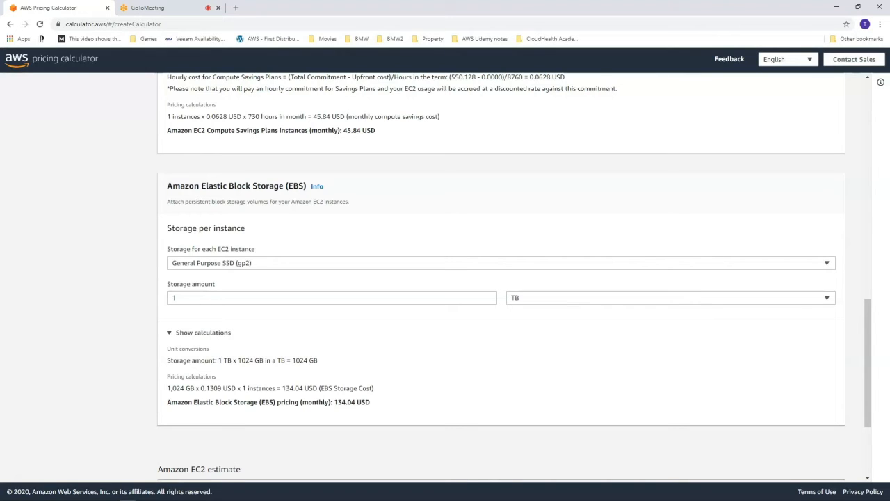
pyautogui.scroll(-2, 501, 278)
pyautogui.scroll(5, 501, 278)
pyautogui.scroll(8, 501, 278)
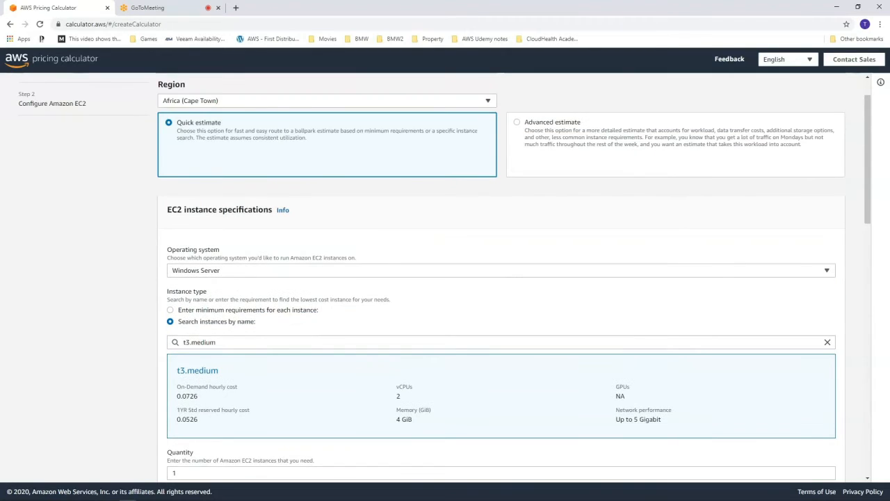
pyautogui.scroll(-12, 501, 279)
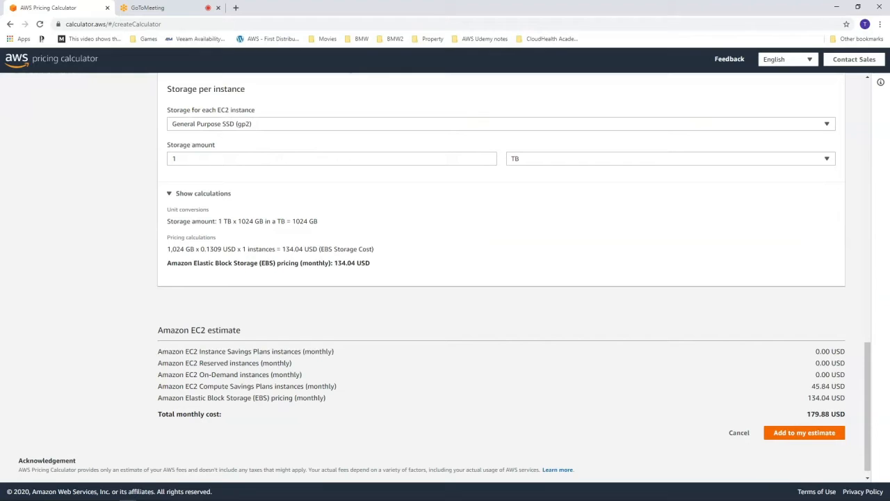
# Add the EC2 configuration to the estimate, search the services for ebs, and start configuring Amazon Elastic Block Store (EBS).
pyautogui.click(805, 432)
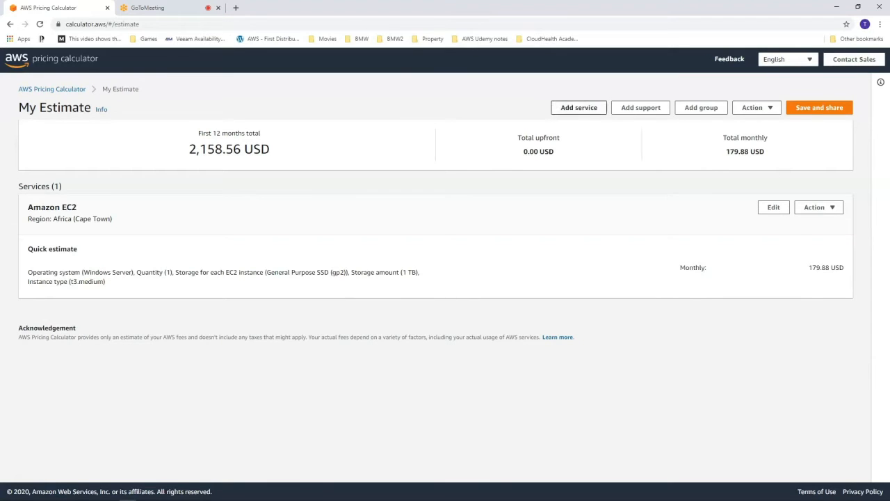
pyautogui.click(579, 107)
pyautogui.click(335, 157)
pyautogui.write('ebs')
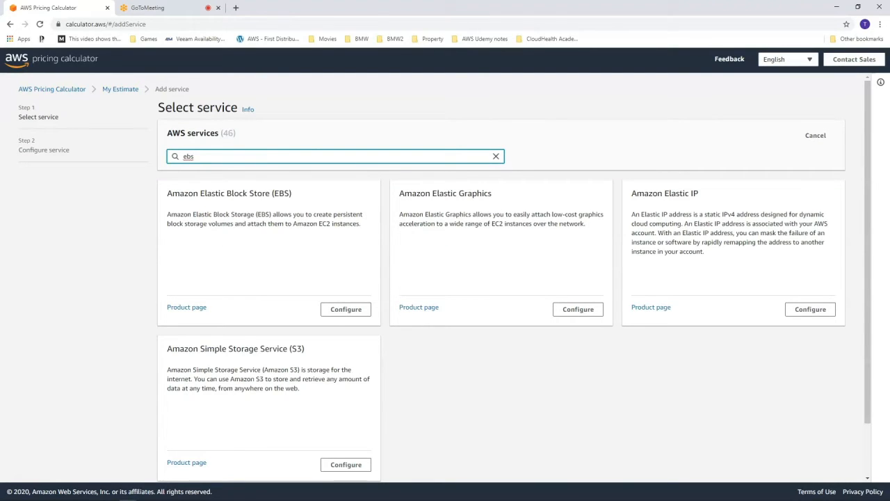
pyautogui.click(346, 309)
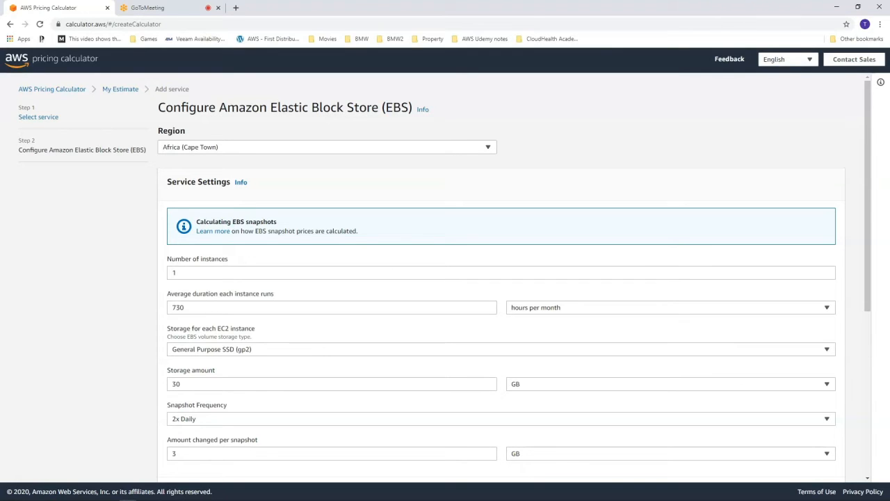
# Check the average duration each instance runs and choose General Purpose SSD (gp2) as the EBS volume storage type.
pyautogui.scroll(-3, 487, 278)
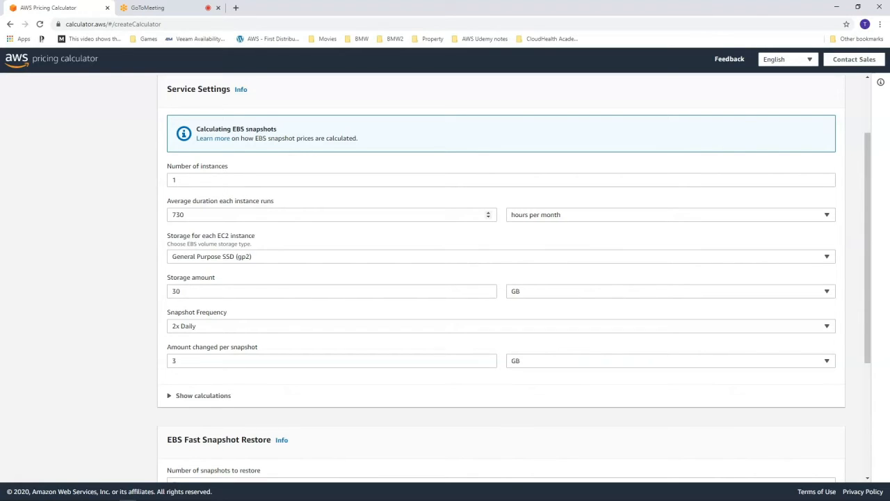
pyautogui.moveTo(186, 215); pyautogui.dragTo(171, 215)
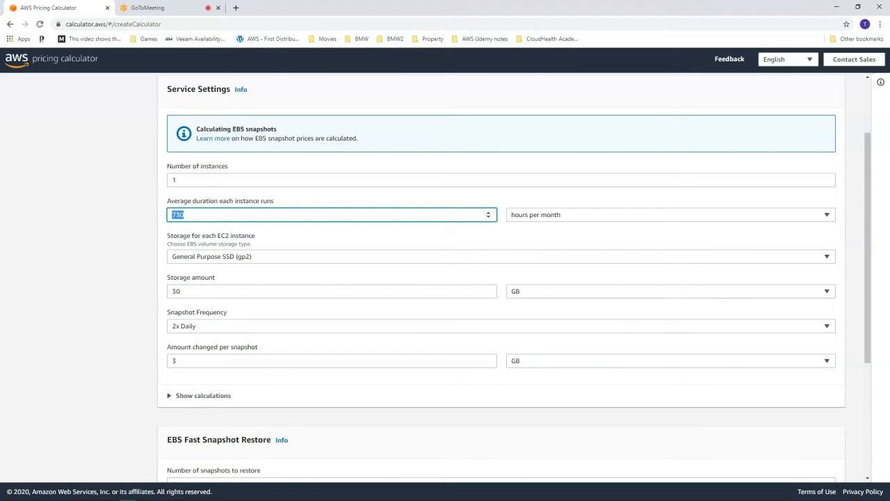
pyautogui.click(185, 215)
pyautogui.scroll(-1, 334, 278)
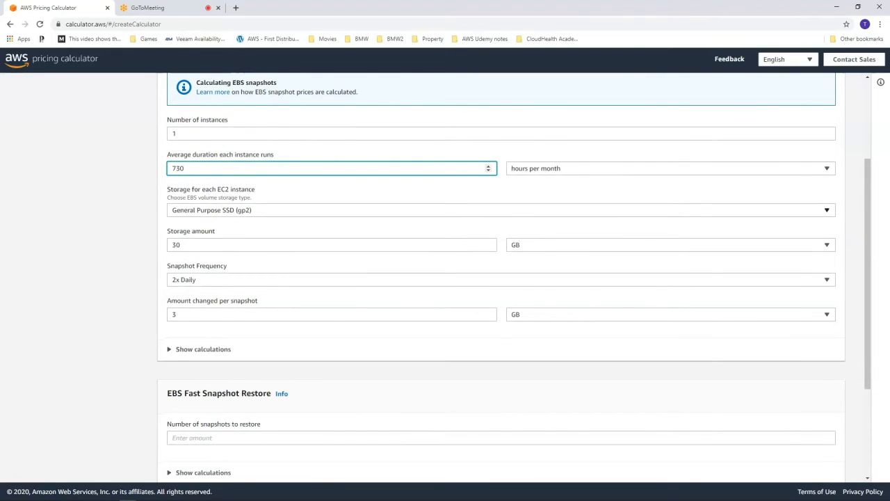
pyautogui.click(501, 210)
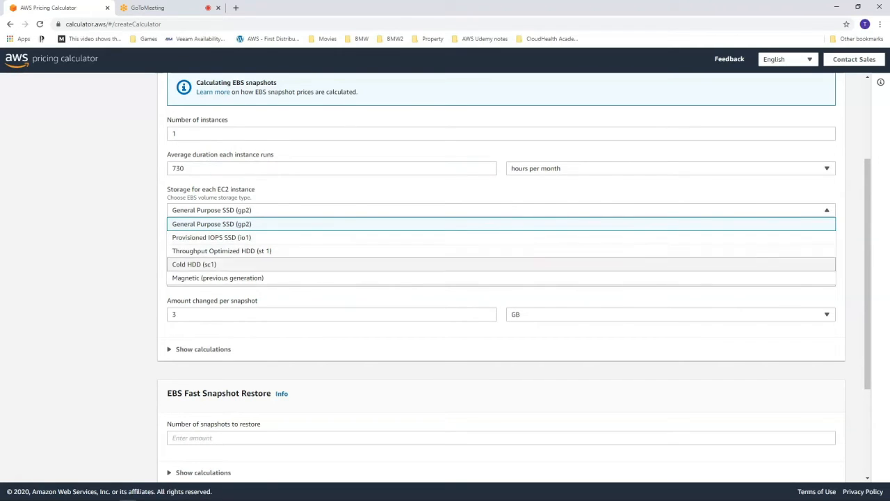
pyautogui.click(292, 224)
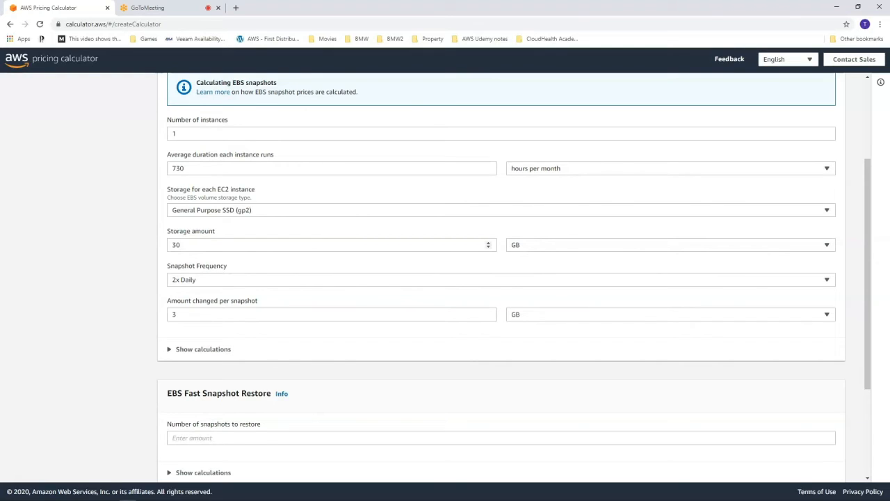
# Set the storage amount in the EBS service settings to 1 TB.
pyautogui.moveTo(186, 245); pyautogui.dragTo(170, 245)
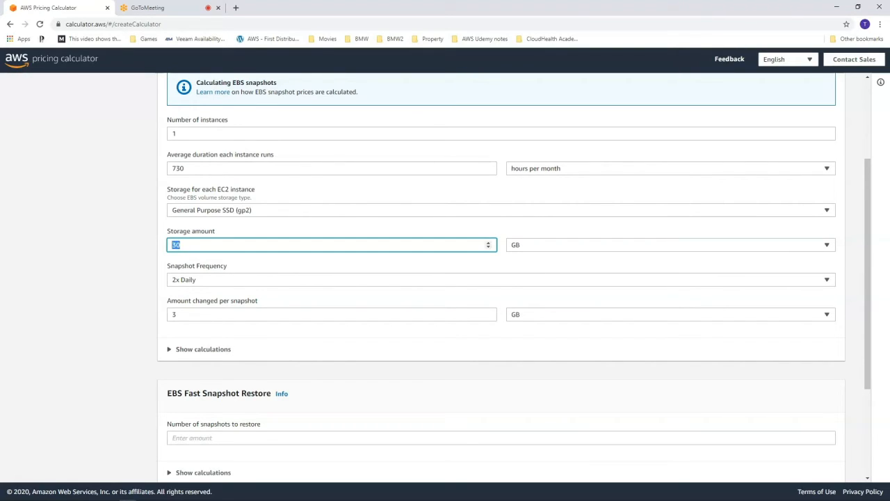
pyautogui.write('1')
pyautogui.click(671, 245)
pyautogui.click(671, 286)
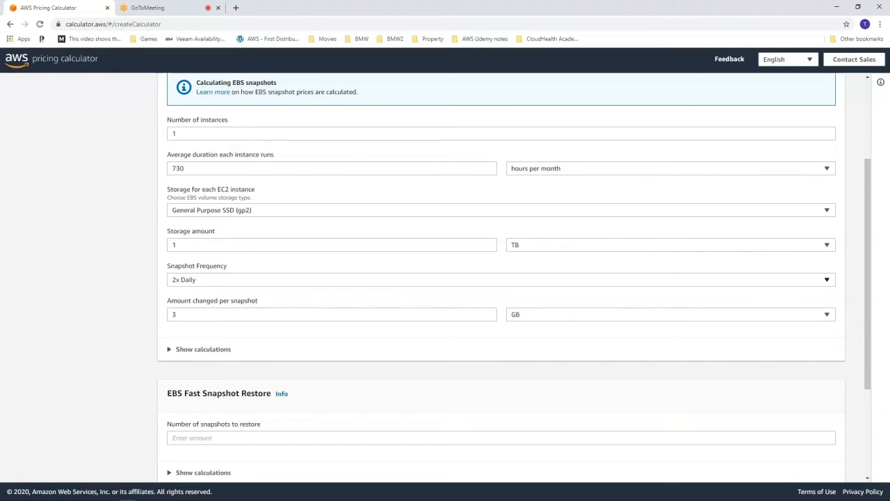
# Set the EBS snapshot frequency to Daily and the amount changed per snapshot to 10 GB.
pyautogui.scroll(-1, 500, 279)
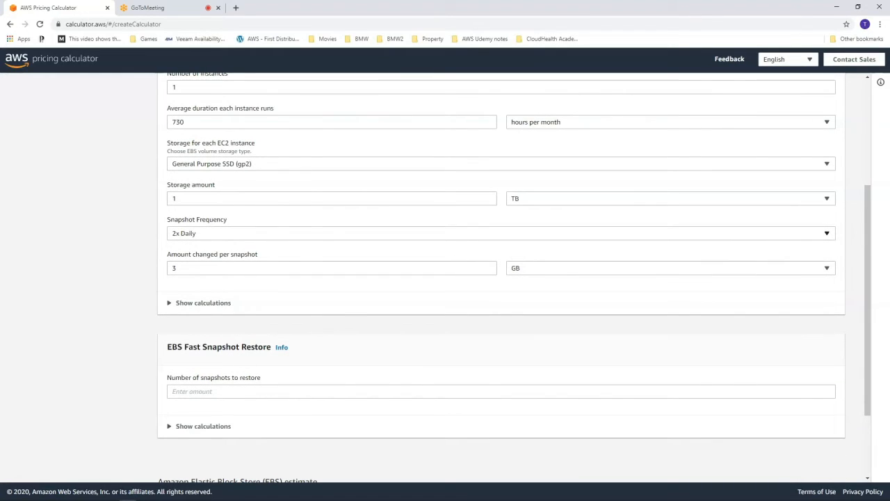
pyautogui.click(501, 233)
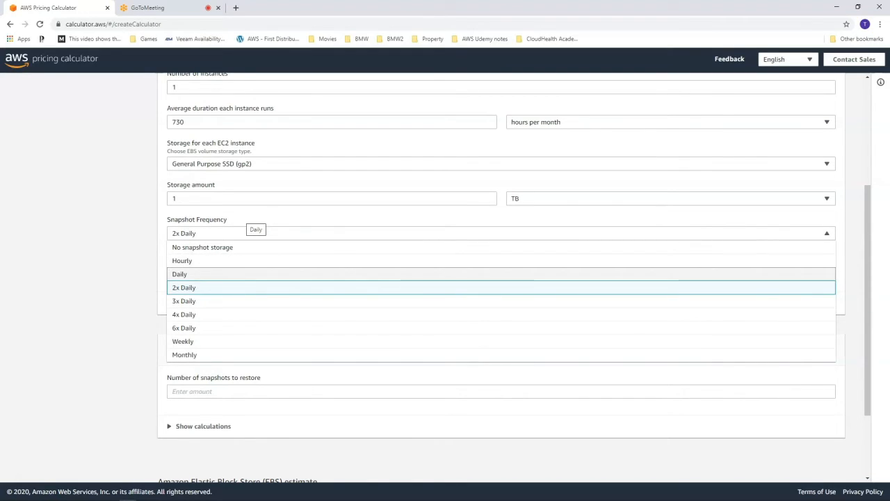
pyautogui.click(251, 274)
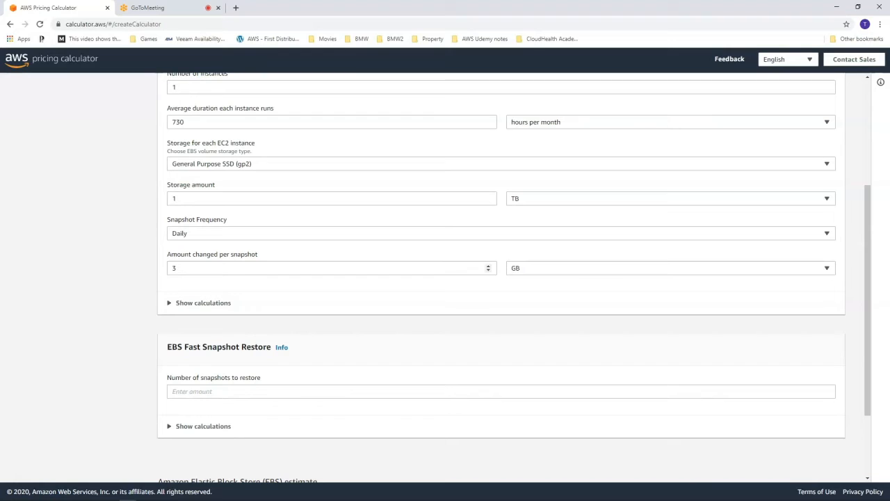
pyautogui.doubleClick(175, 268)
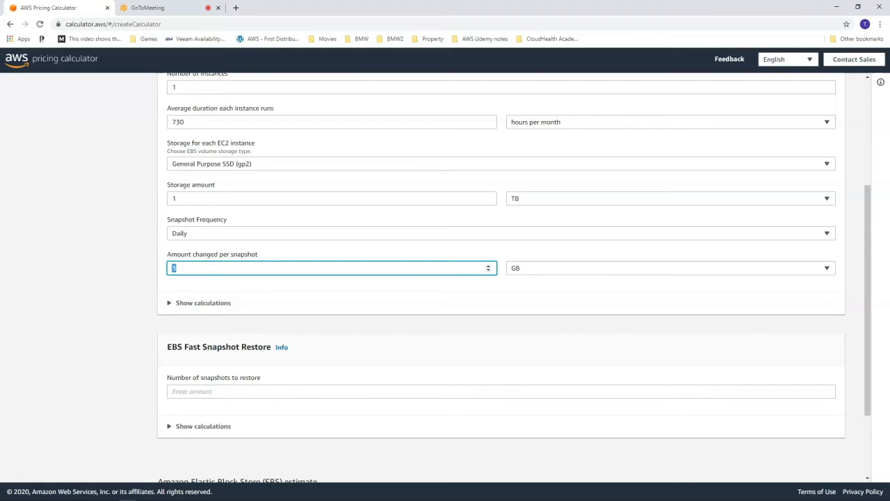
pyautogui.write('10')
pyautogui.click(670, 268)
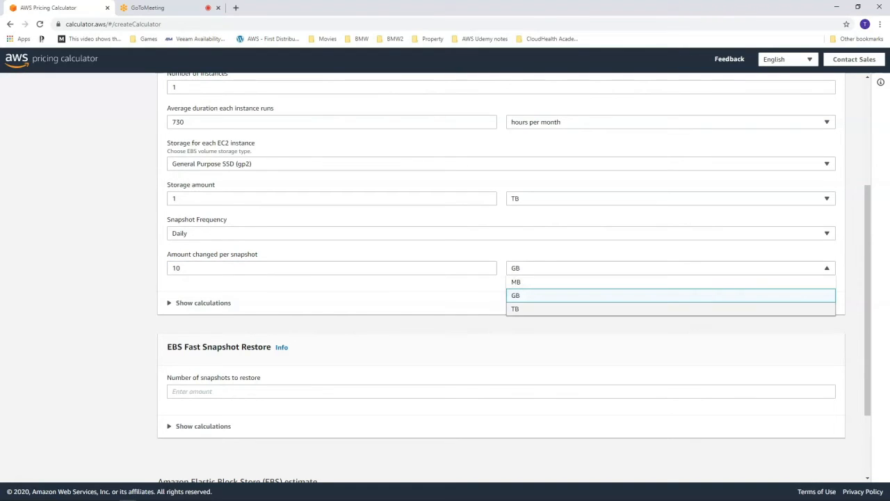
pyautogui.click(671, 296)
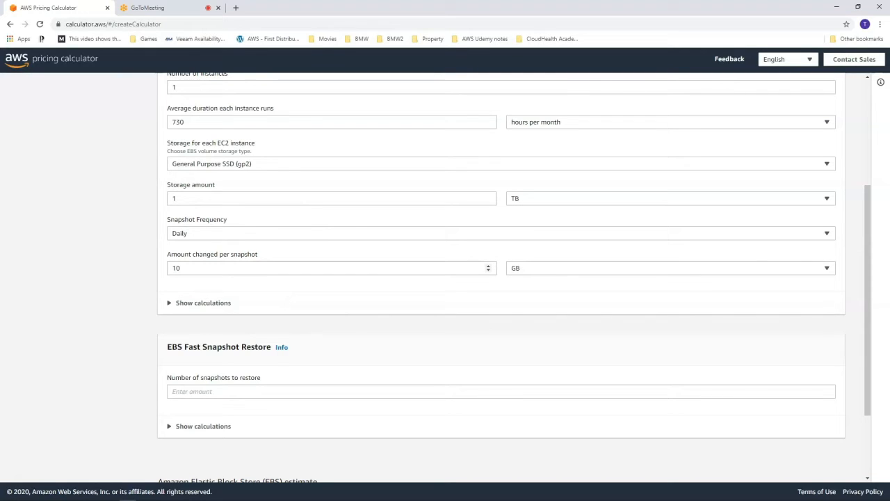
# Show the EBS service calculations and review the storage cost, snapshot cost and total monthly cost against the entered settings.
pyautogui.scroll(-1, 452, 278)
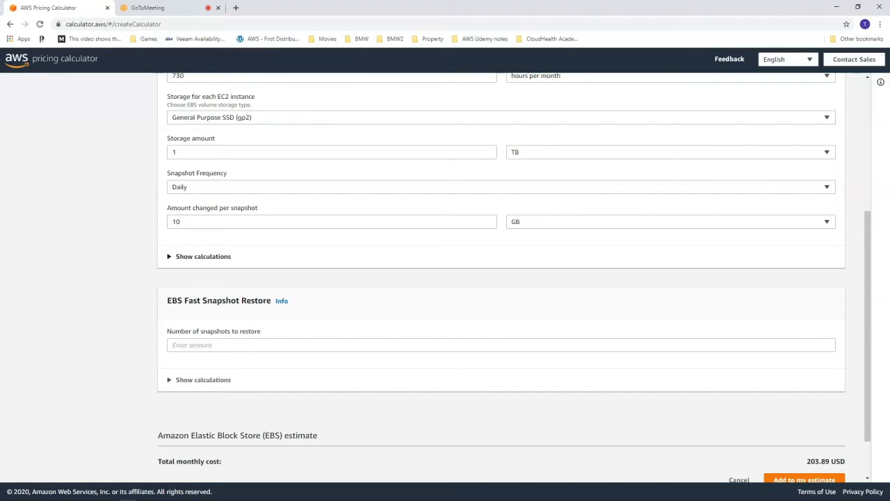
pyautogui.click(203, 257)
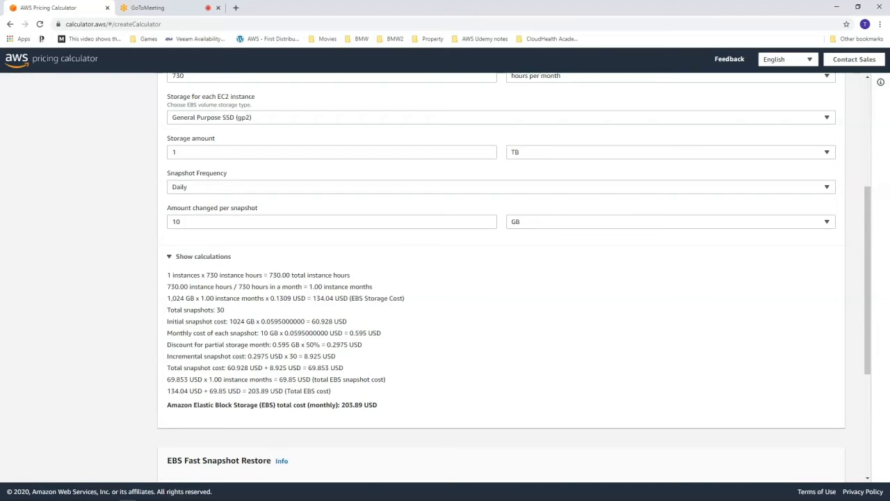
pyautogui.moveTo(188, 391); pyautogui.dragTo(167, 391)
pyautogui.scroll(2, 501, 279)
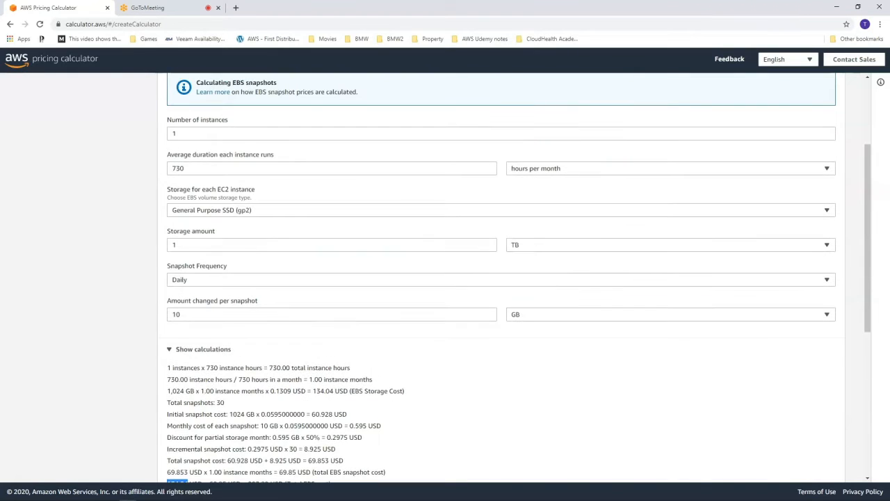
pyautogui.scroll(-3, 501, 278)
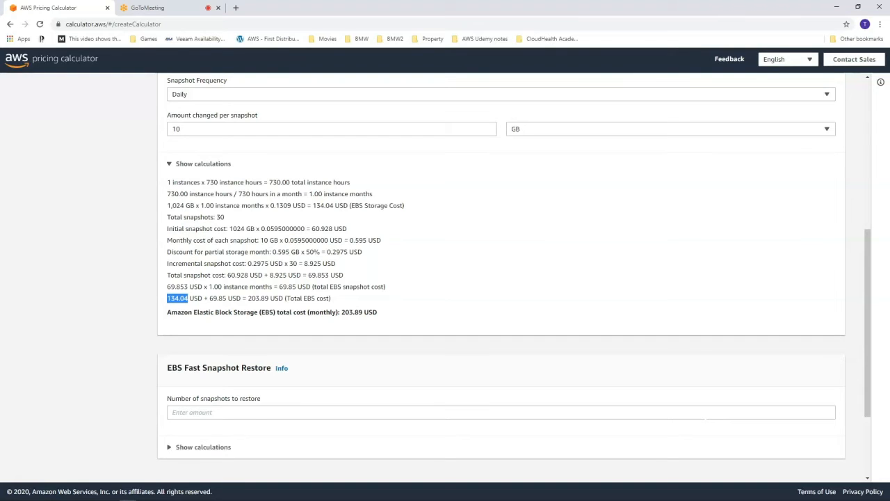
pyautogui.scroll(-1, 501, 278)
pyautogui.scroll(2, 501, 278)
pyautogui.scroll(-3, 501, 279)
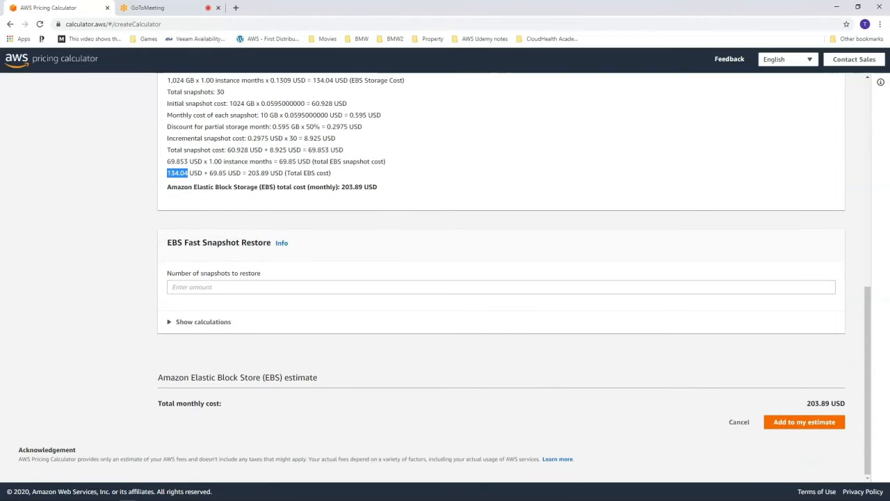
# Add the EBS configuration to the estimate, search the services for s3, and start configuring Amazon Simple Storage Service (S3).
pyautogui.click(805, 422)
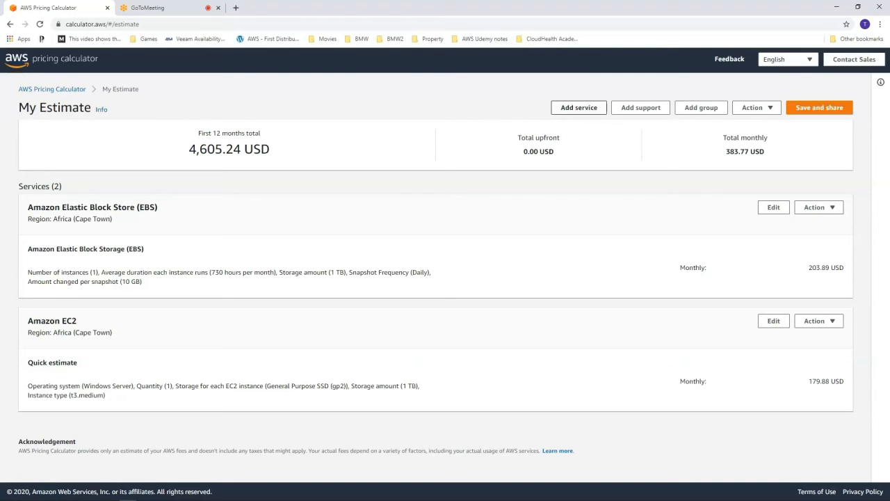
pyautogui.click(579, 107)
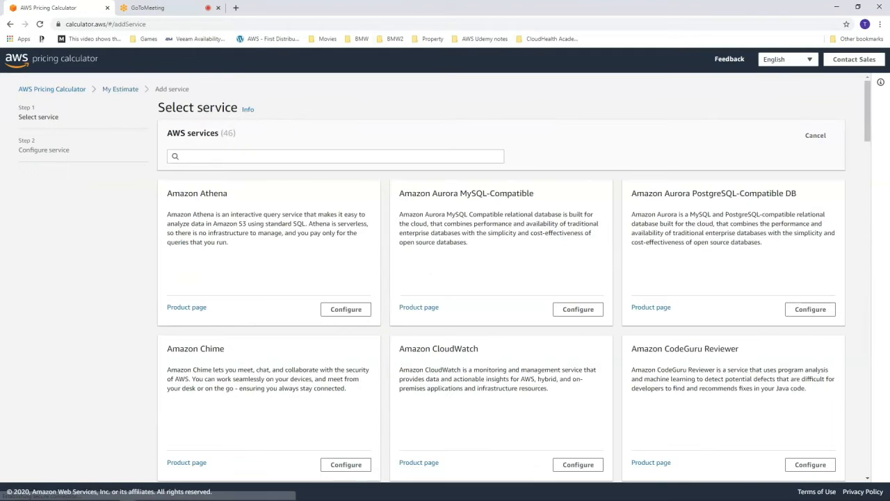
pyautogui.write('s')
pyautogui.press('BackSpace')
pyautogui.write('s3')
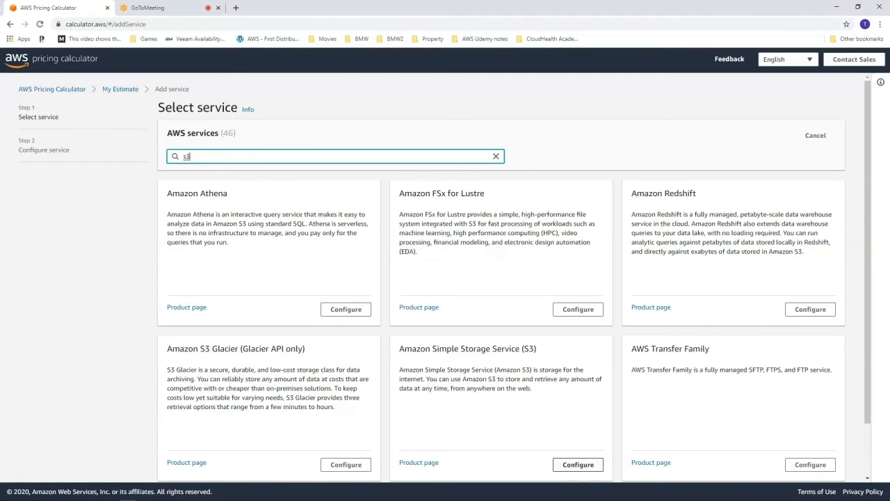
pyautogui.click(578, 464)
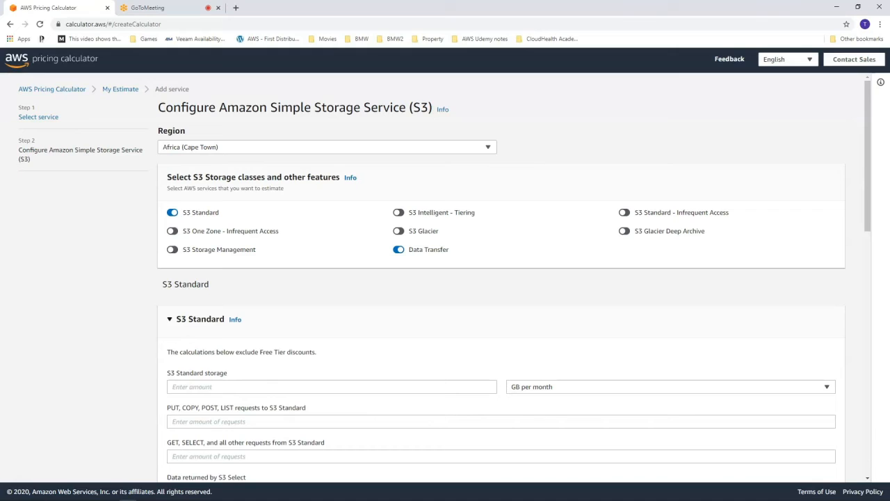
# Enable the S3 Glacier storage class and set the S3 Standard storage to 1 TB per month.
pyautogui.click(398, 231)
pyautogui.scroll(-3, 446, 278)
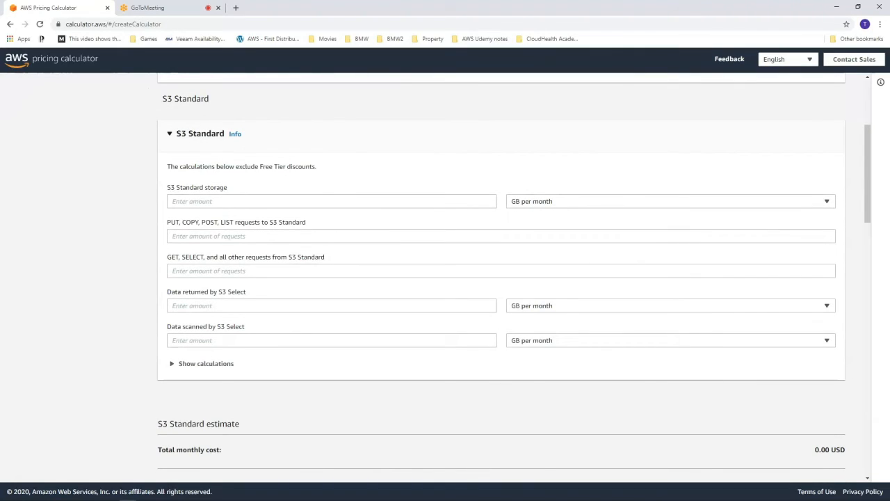
pyautogui.click(332, 202)
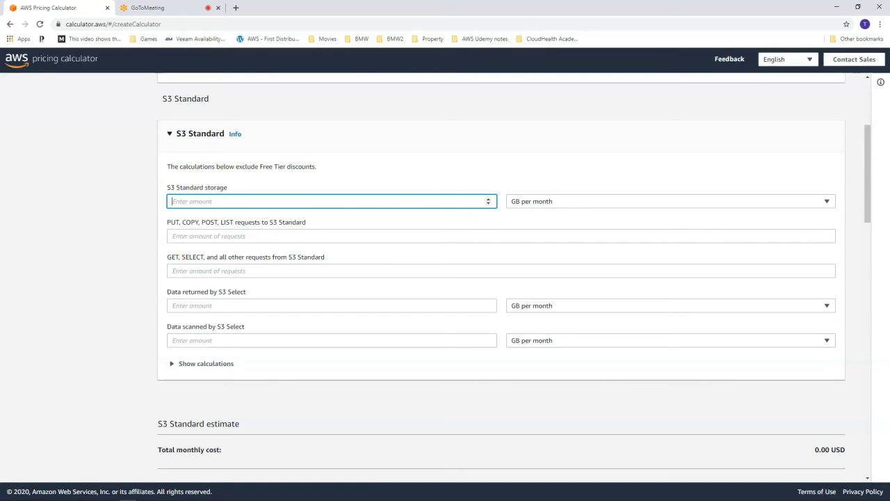
pyautogui.write('1')
pyautogui.click(670, 202)
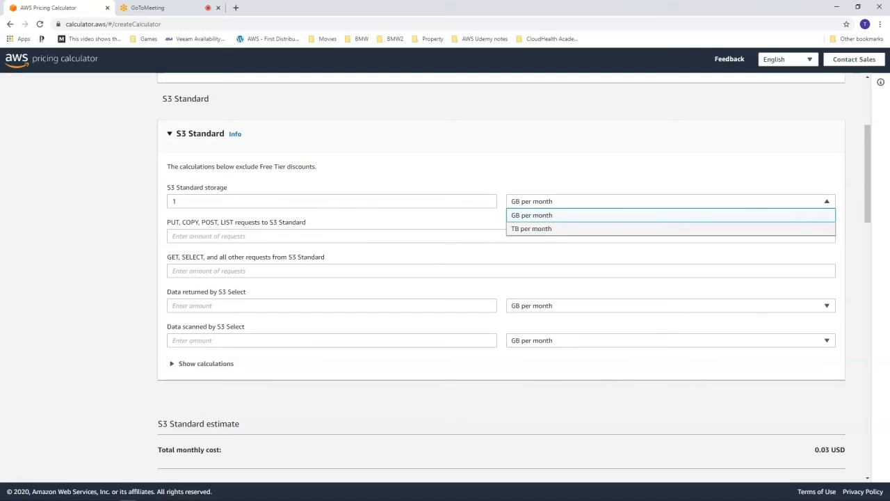
pyautogui.click(670, 229)
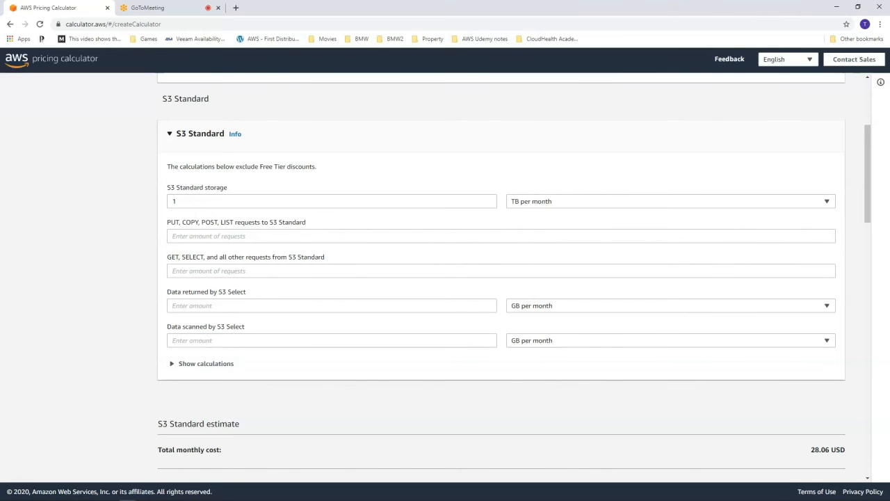
# Check the selected S3 storage classes, then show and review the S3 Standard pricing calculations and monthly estimate.
pyautogui.scroll(2, 501, 279)
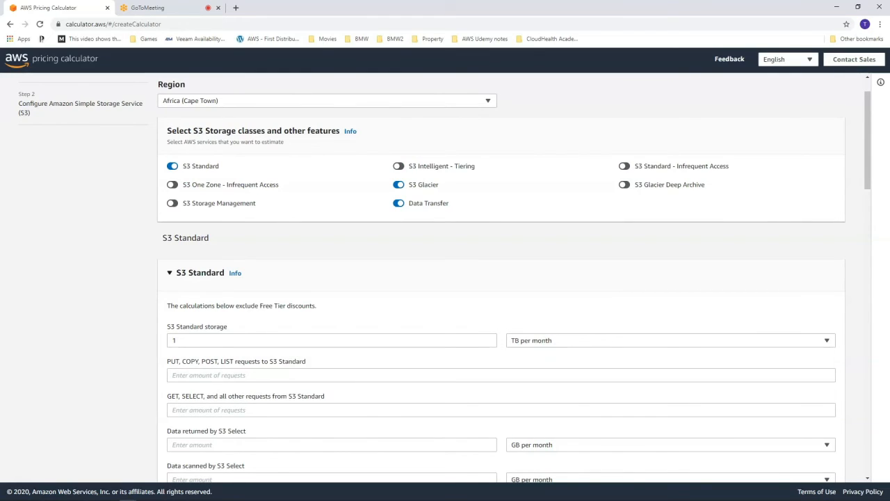
pyautogui.scroll(-2, 489, 306)
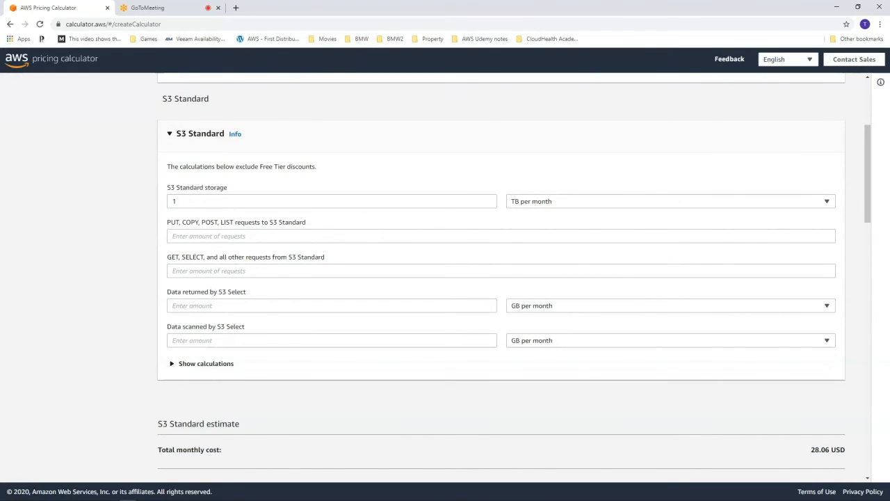
pyautogui.click(204, 363)
pyautogui.scroll(-2, 500, 278)
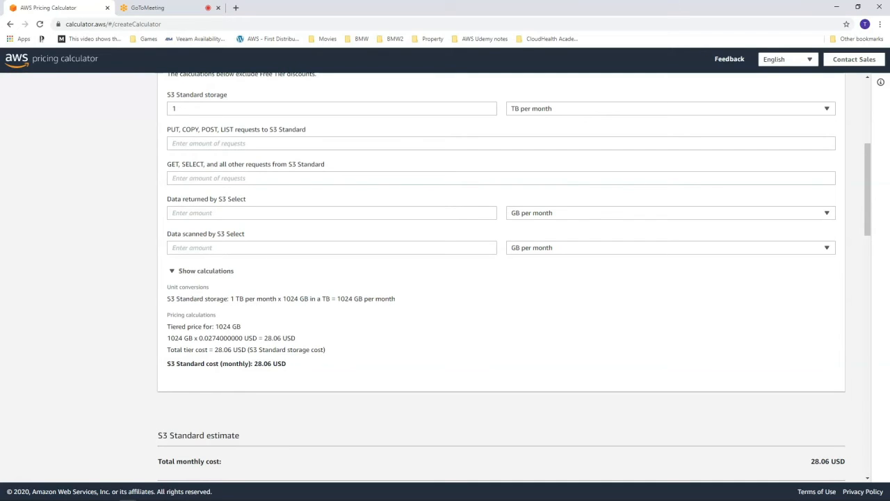
pyautogui.scroll(1, 501, 278)
pyautogui.scroll(-3, 501, 278)
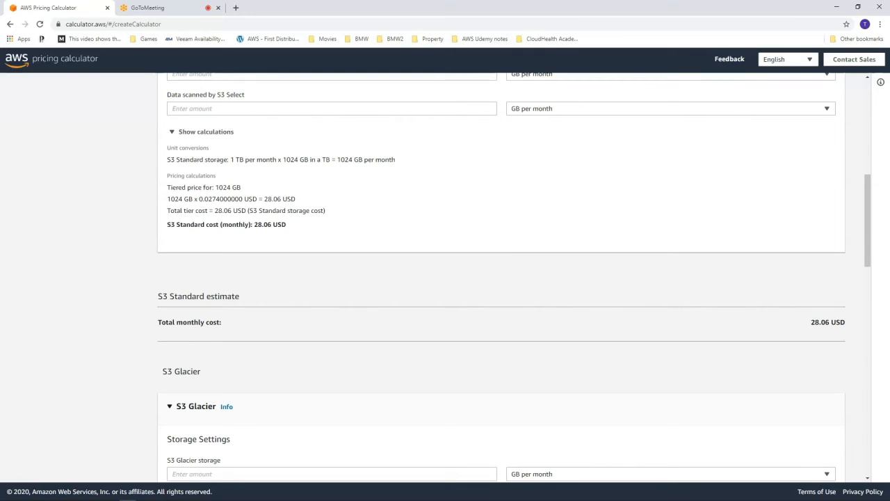
# Set the S3 Glacier storage to 1 TB per month.
pyautogui.scroll(-2, 501, 278)
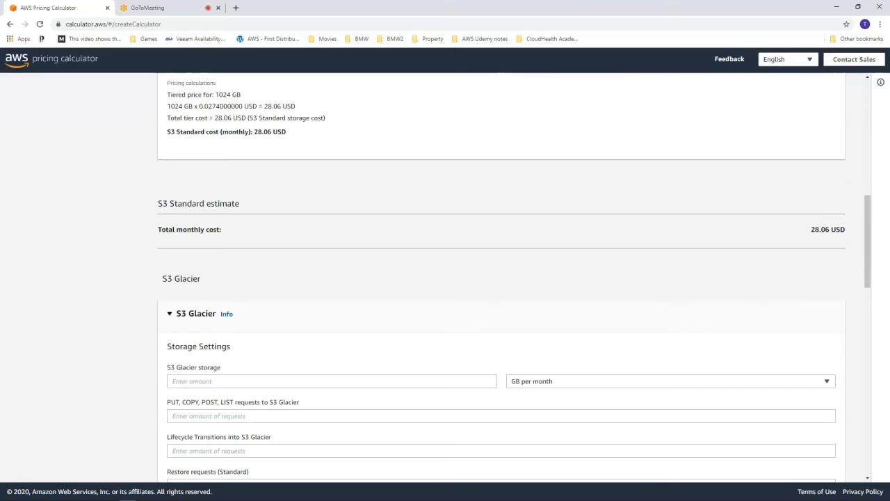
pyautogui.scroll(-1, 331, 369)
pyautogui.click(331, 334)
pyautogui.write('1')
pyautogui.click(670, 334)
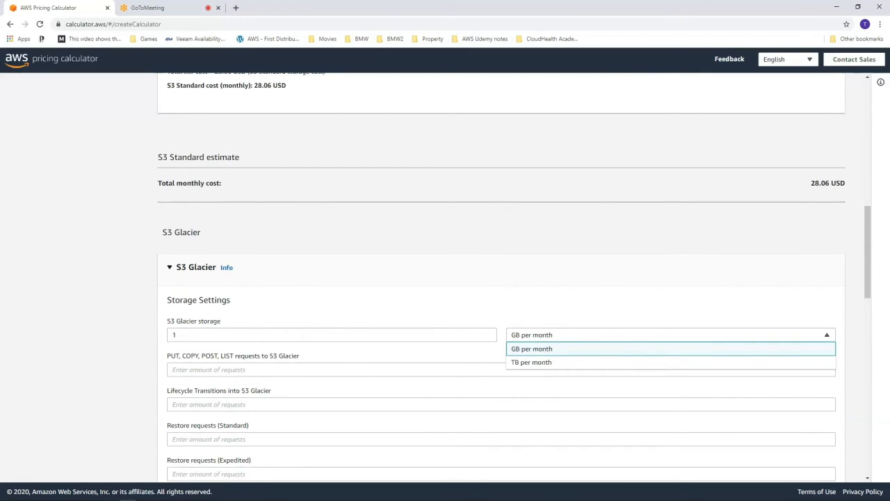
pyautogui.click(671, 362)
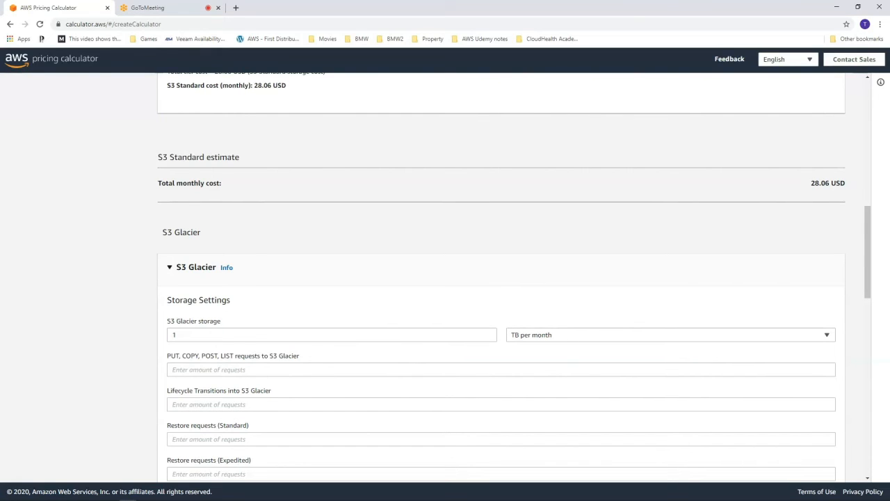
# Set the S3 Glacier Standard data retrievals to 500 GB per month and show the Glacier pricing calculations.
pyautogui.scroll(-3, 501, 279)
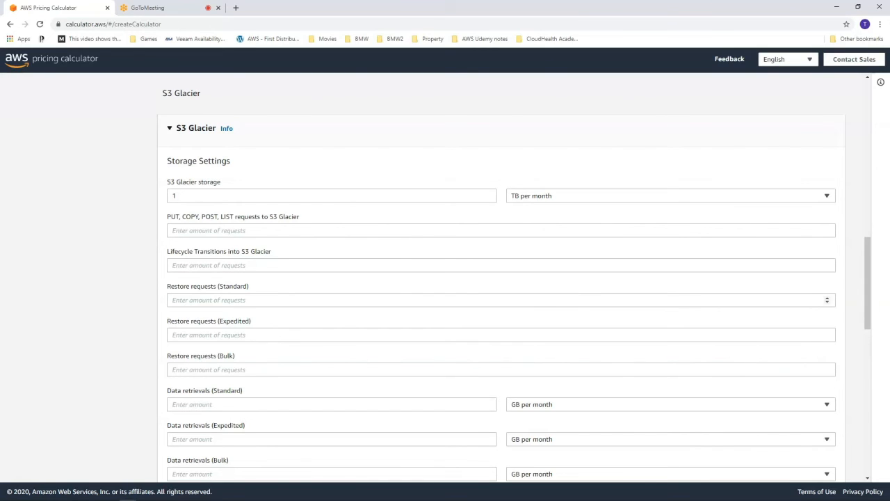
pyautogui.scroll(3, 828, 278)
pyautogui.scroll(-5, 501, 278)
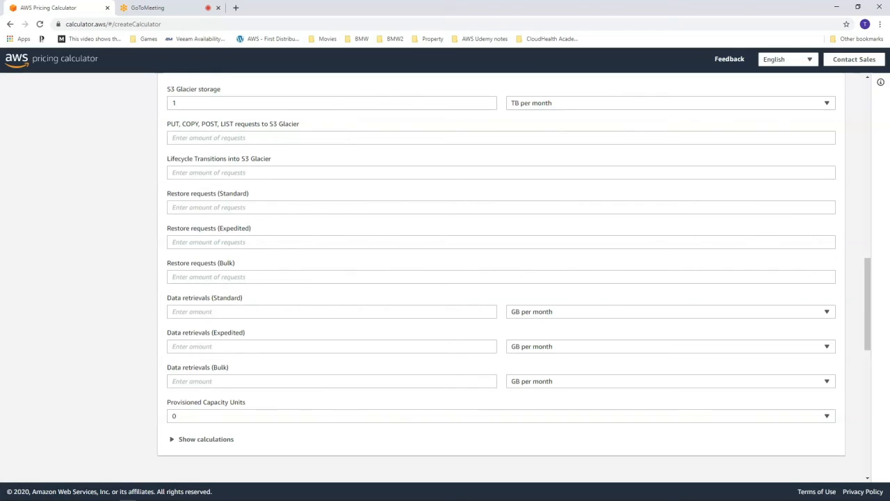
pyautogui.click(332, 311)
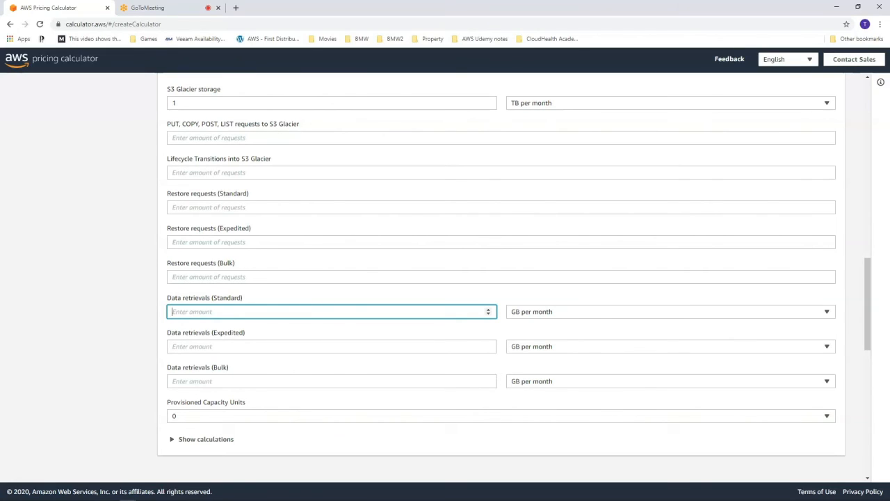
pyautogui.write('500')
pyautogui.click(206, 439)
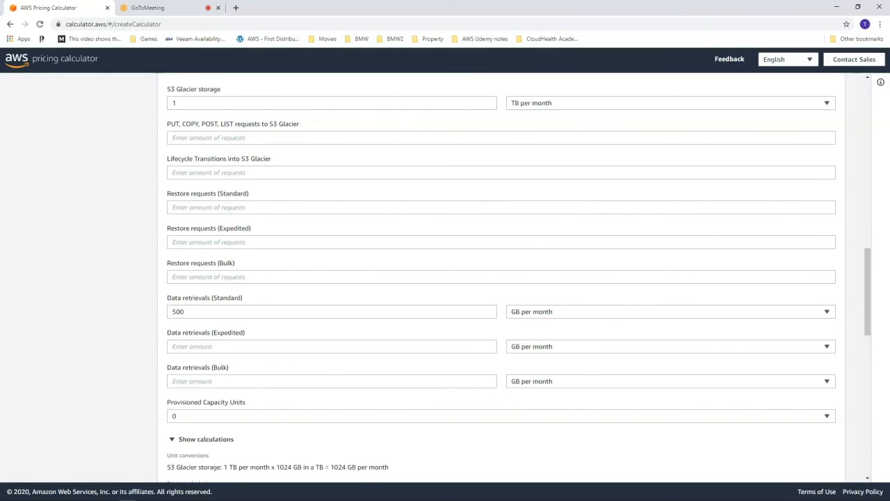
pyautogui.scroll(-1, 501, 278)
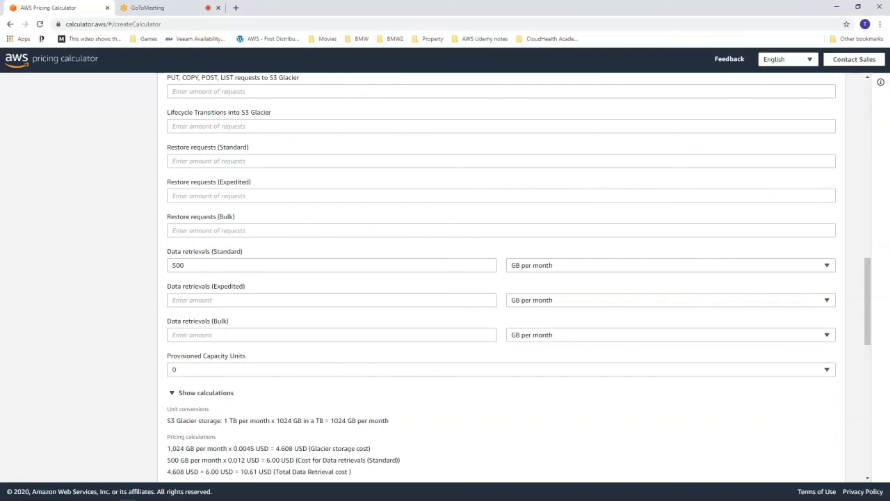
pyautogui.scroll(-2, 501, 278)
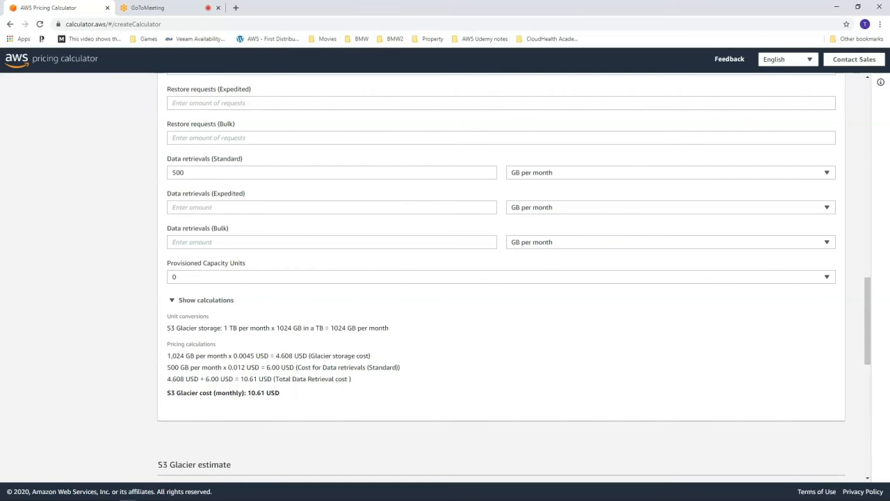
# Set the Expedited and Bulk data retrievals for S3 Glacier to 500 GB per month each.
pyautogui.click(278, 207)
pyautogui.write('500')
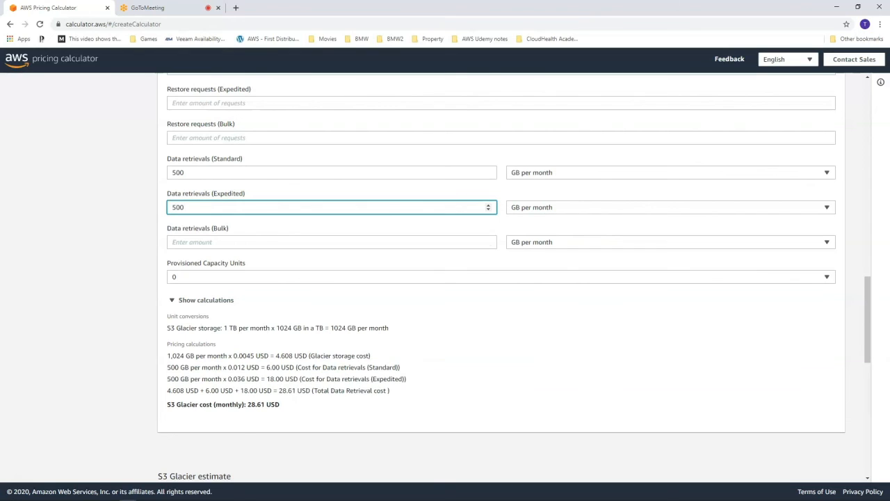
pyautogui.click(279, 242)
pyautogui.write('500')
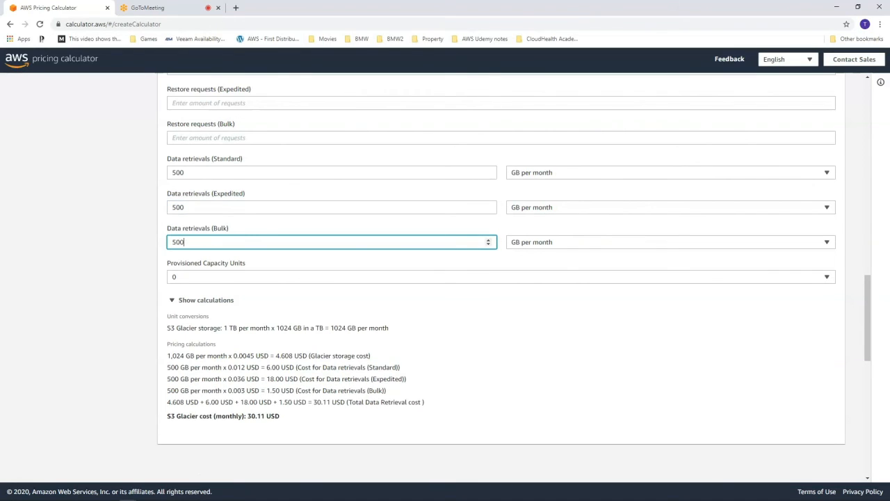
pyautogui.click(501, 313)
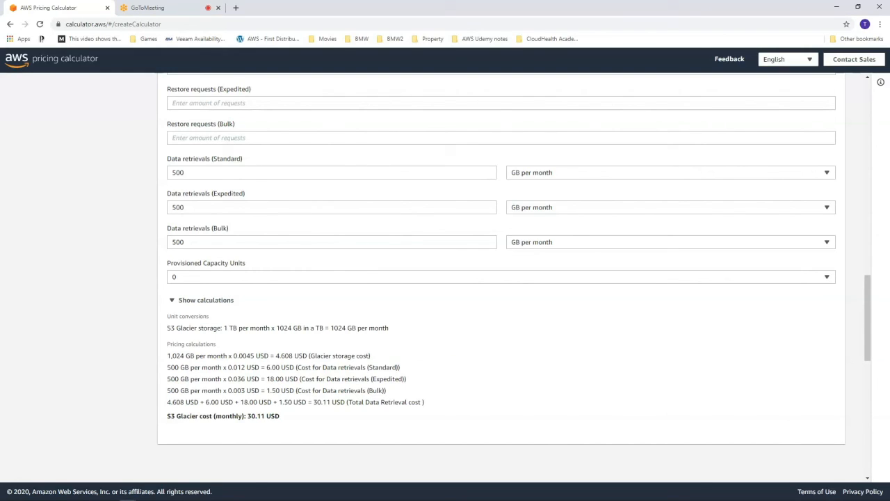
# Compare the Standard, Expedited and Bulk retrieval costs in the Glacier calculations and check the S3 Glacier estimate.
pyautogui.moveTo(266, 367); pyautogui.dragTo(281, 367)
pyautogui.moveTo(267, 379); pyautogui.dragTo(275, 379)
pyautogui.moveTo(294, 390); pyautogui.dragTo(167, 368)
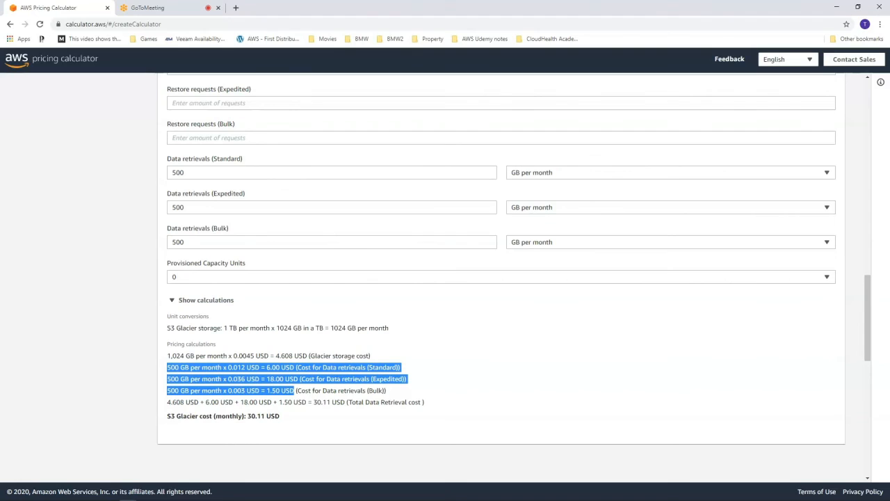
pyautogui.moveTo(167, 158); pyautogui.dragTo(185, 158)
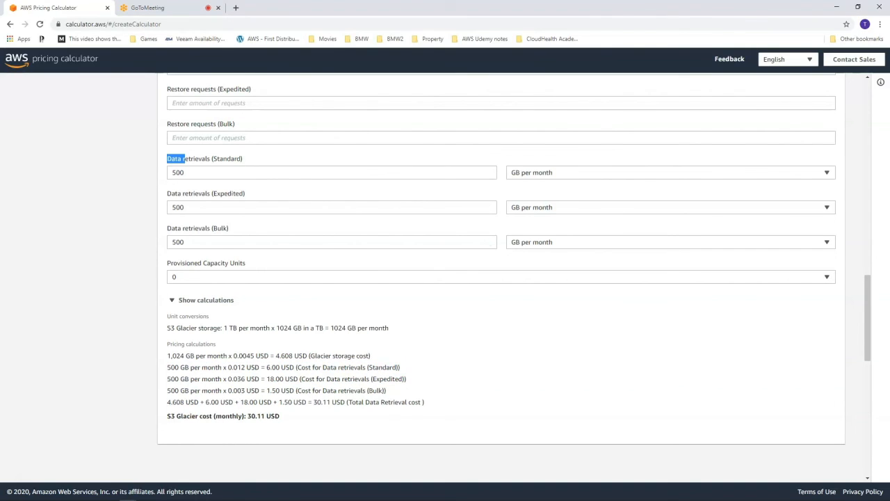
pyautogui.scroll(-5, 654, 347)
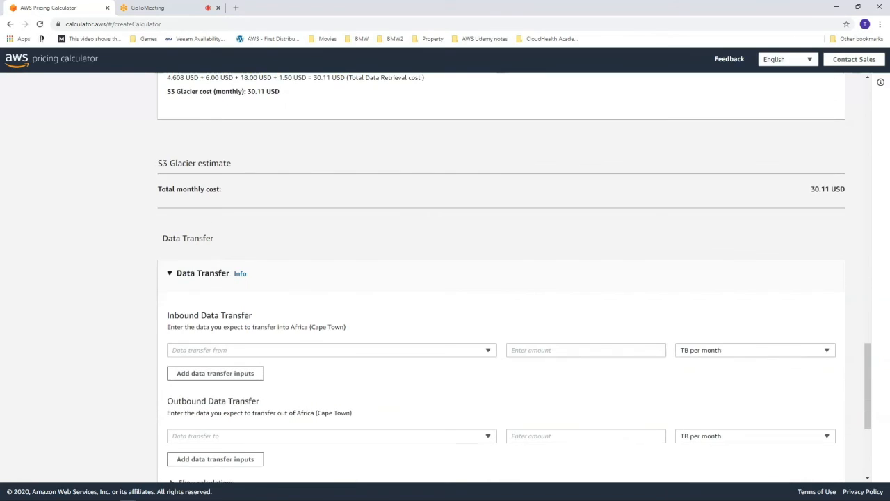
pyautogui.scroll(2, 654, 348)
pyautogui.scroll(-2, 654, 348)
# Set the inbound data transfer to 10 TB per month from Internet (free) and check its cost in the calculations.
pyautogui.scroll(-1, 501, 278)
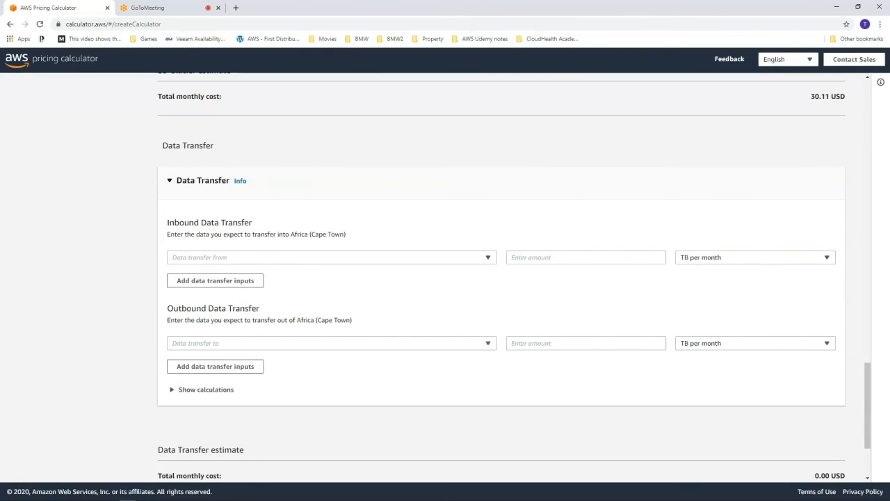
pyautogui.click(299, 257)
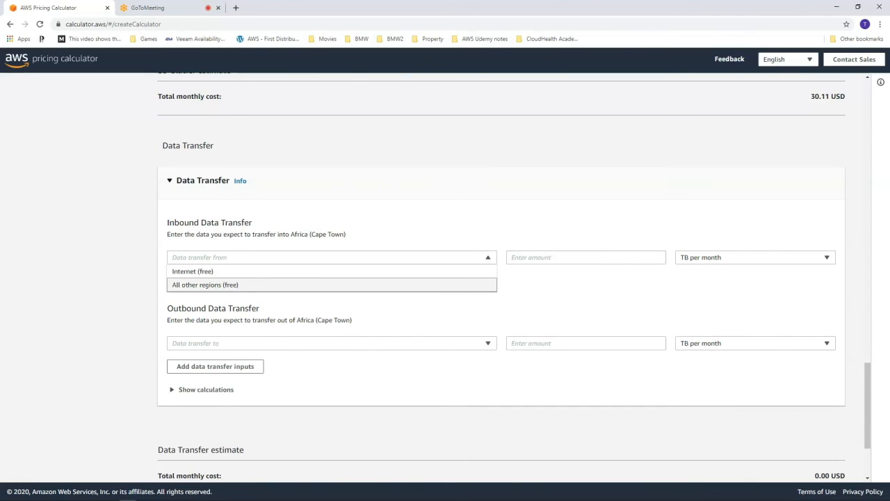
pyautogui.click(300, 271)
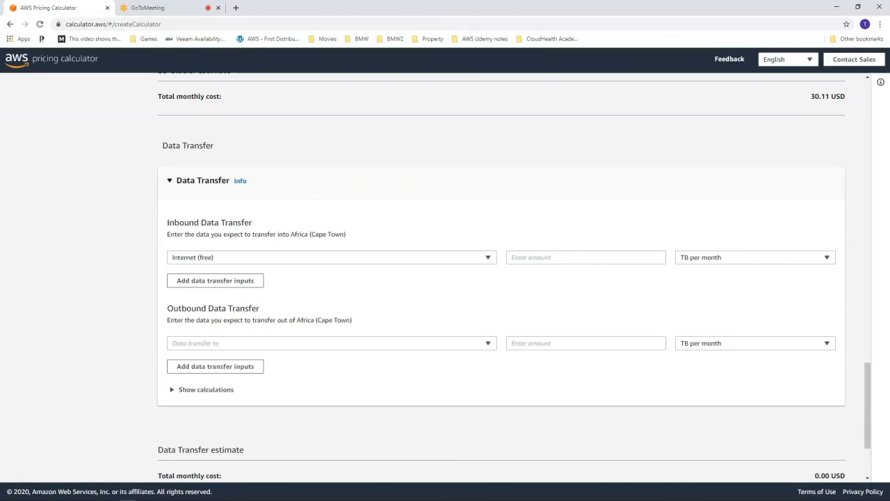
pyautogui.click(586, 257)
pyautogui.write('1')
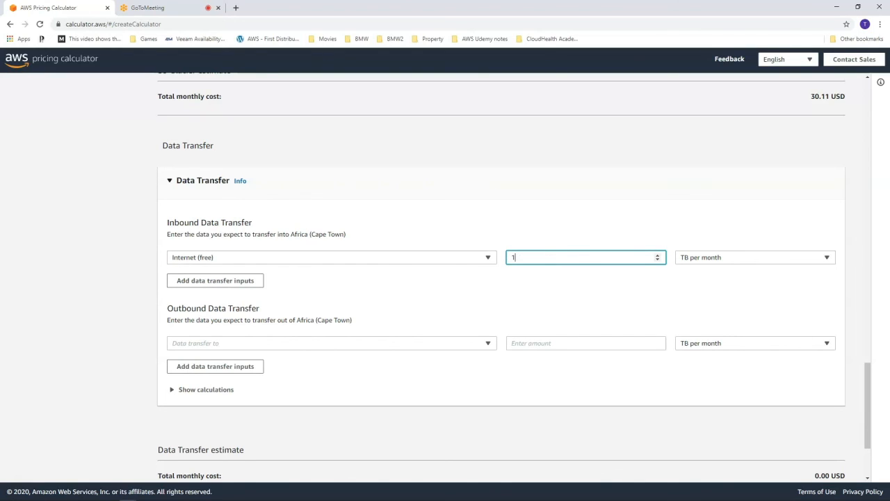
pyautogui.write('0')
pyautogui.click(206, 389)
pyautogui.scroll(-1, 206, 390)
pyautogui.moveTo(287, 437); pyautogui.dragTo(255, 436)
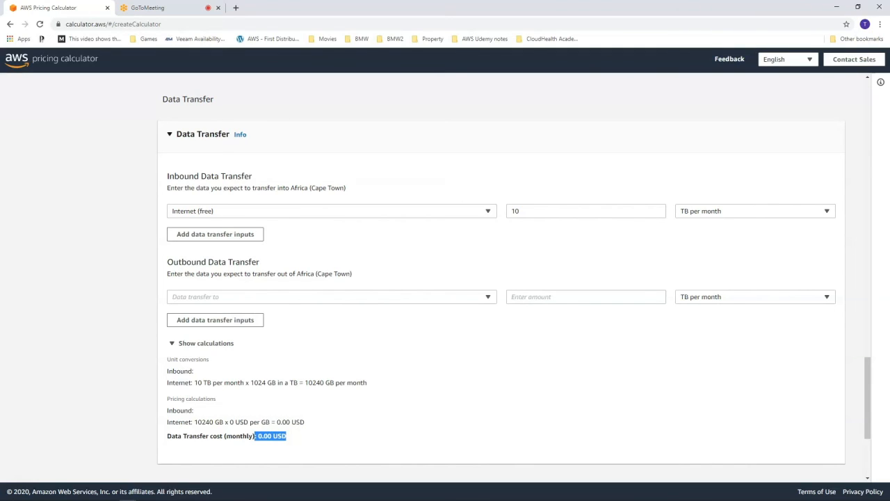
# Set the outbound data transfer to the Internet to 200 GB per month.
pyautogui.click(331, 297)
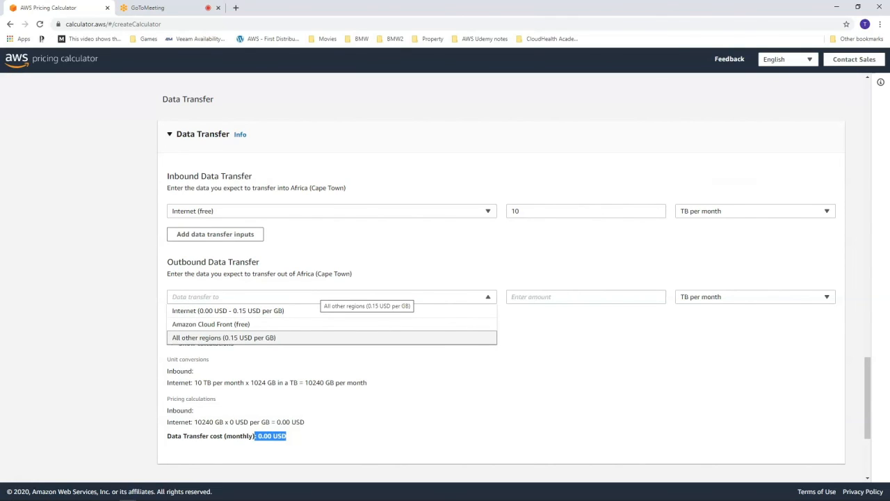
pyautogui.click(228, 310)
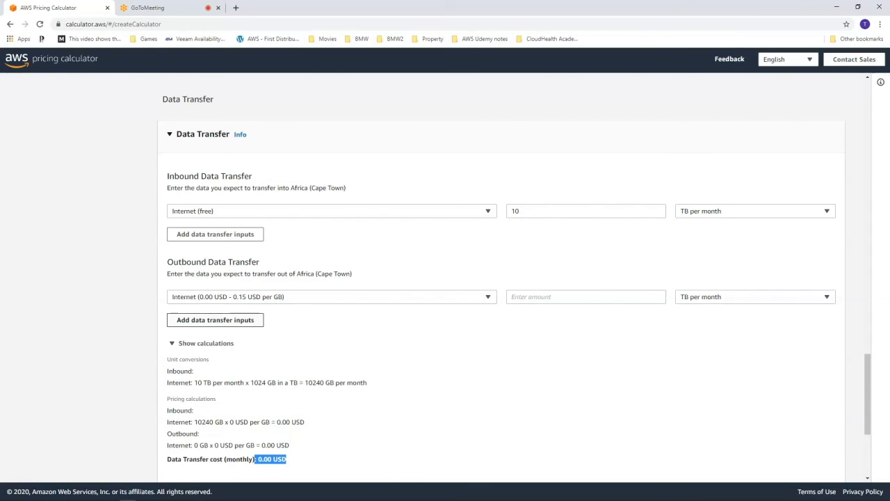
pyautogui.click(557, 297)
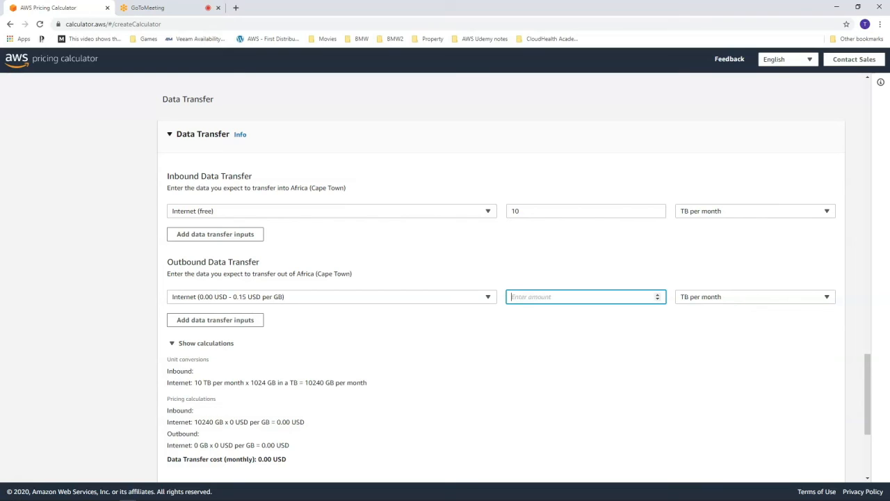
pyautogui.write('200')
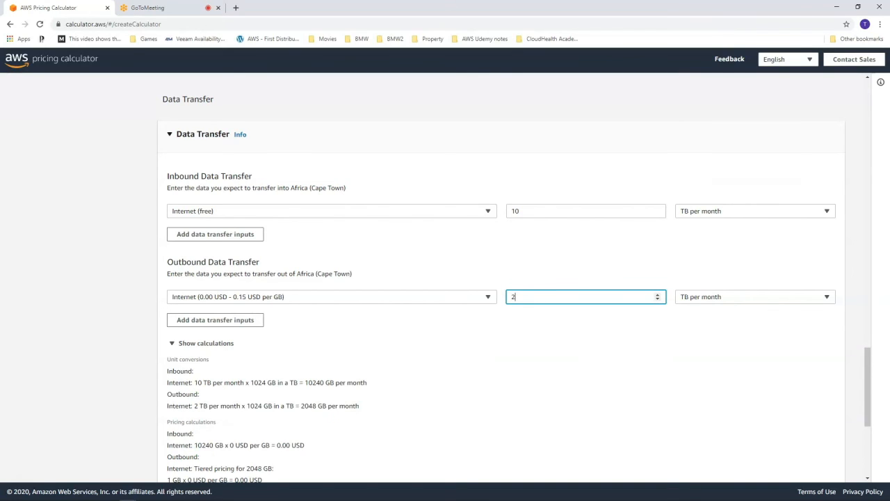
pyautogui.click(756, 298)
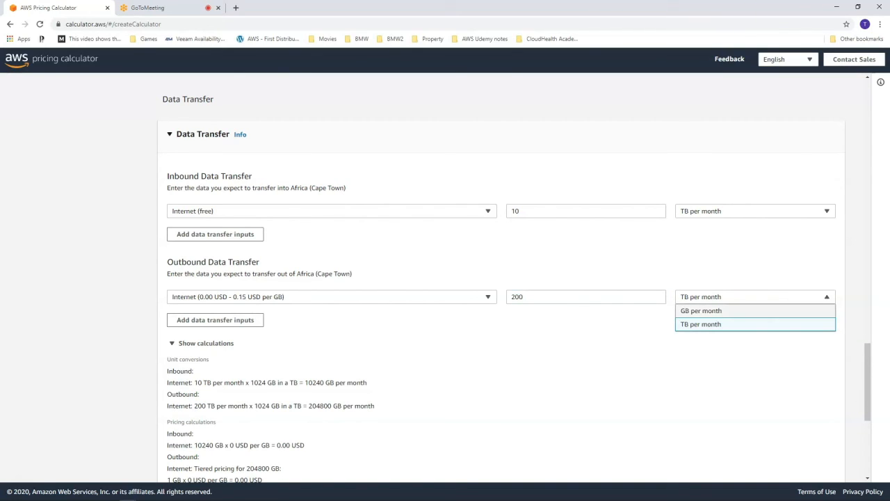
pyautogui.click(756, 311)
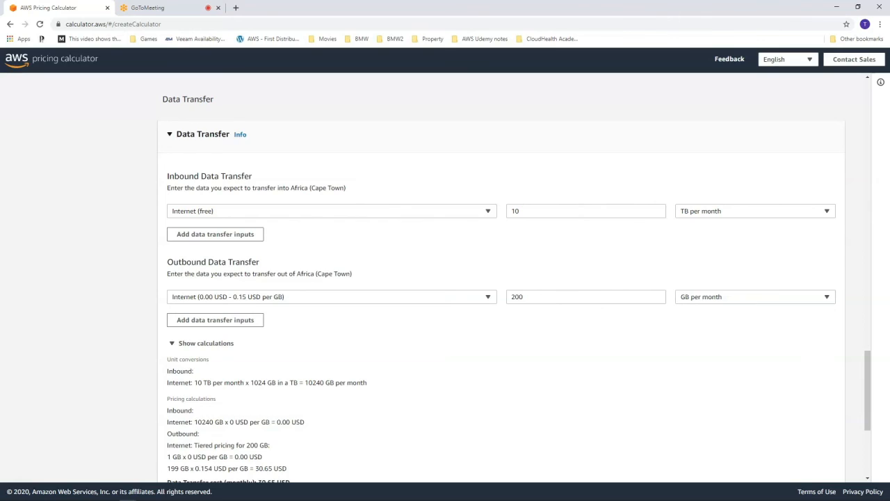
# Check the data transfer calculations, then add the S3 configuration to the estimate and review the listed services and totals.
pyautogui.scroll(-1, 446, 279)
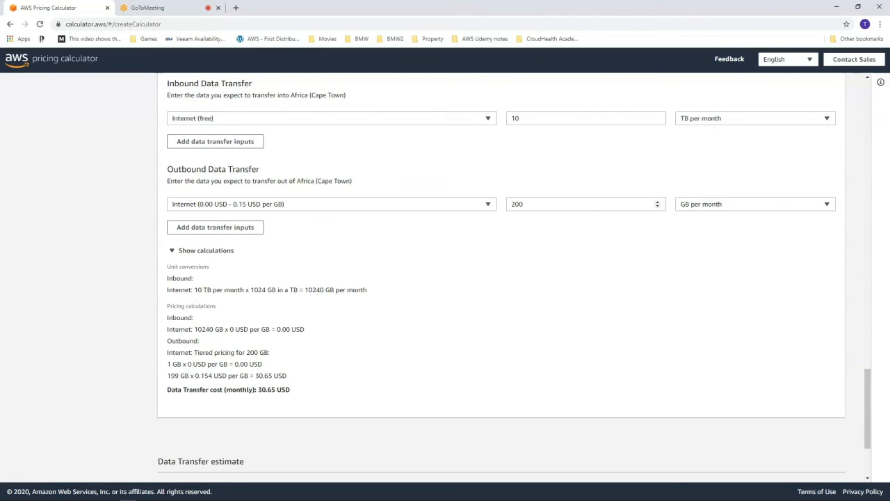
pyautogui.scroll(-2, 501, 278)
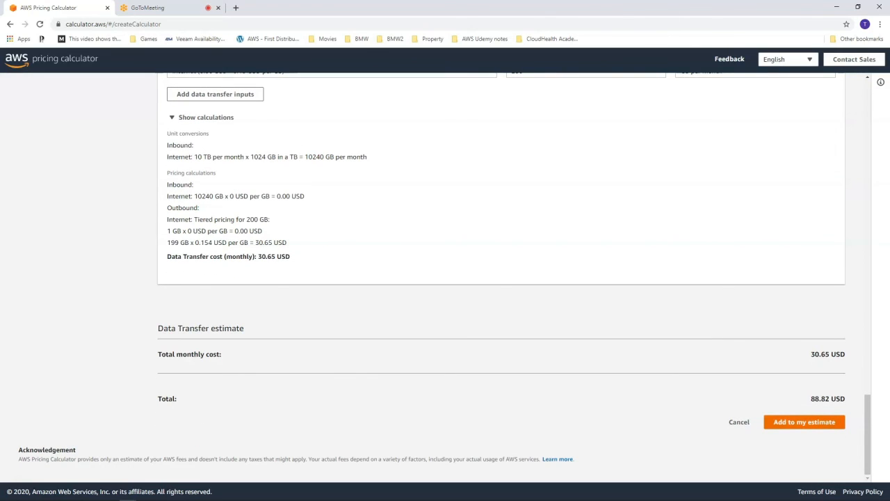
pyautogui.click(804, 421)
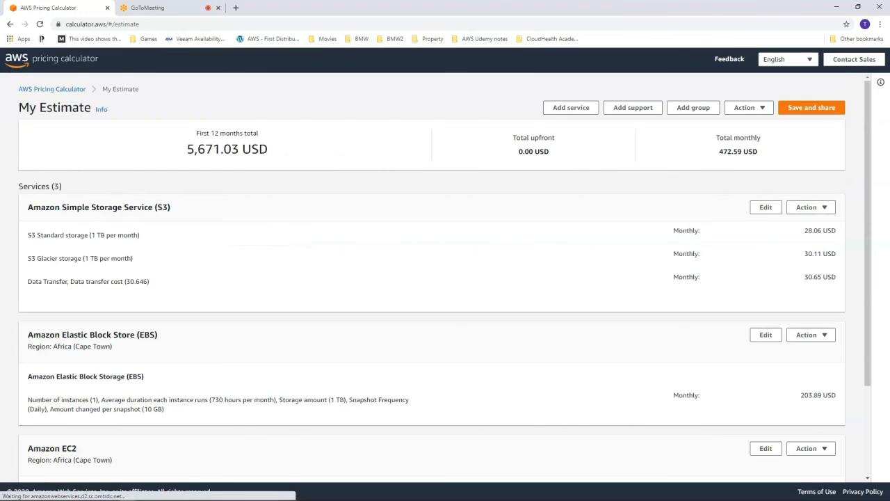
pyautogui.scroll(-2, 431, 279)
pyautogui.scroll(1, 431, 278)
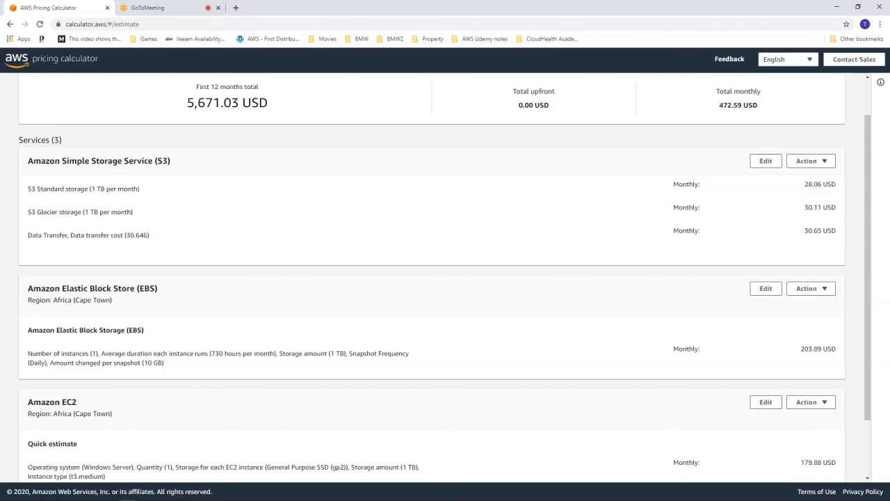
pyautogui.scroll(1, 445, 279)
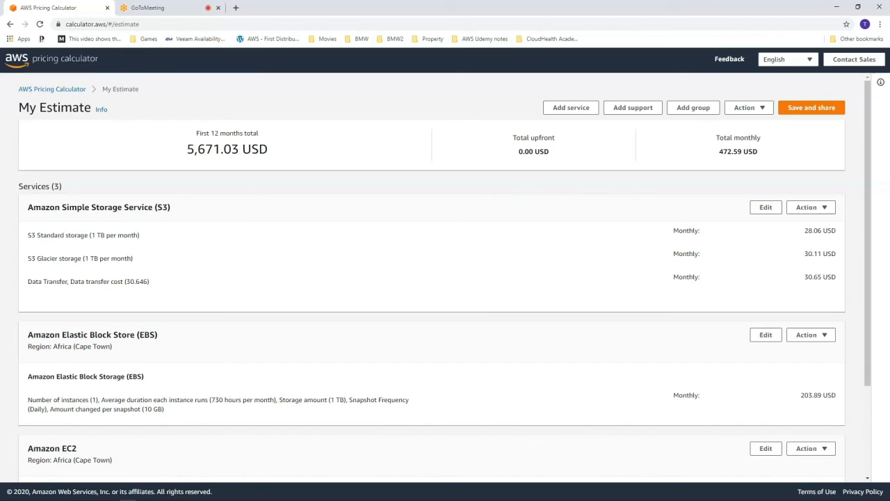
# Save the estimate with a public share link, accepting the public server acknowledgment, and close the dialog.
pyautogui.click(812, 108)
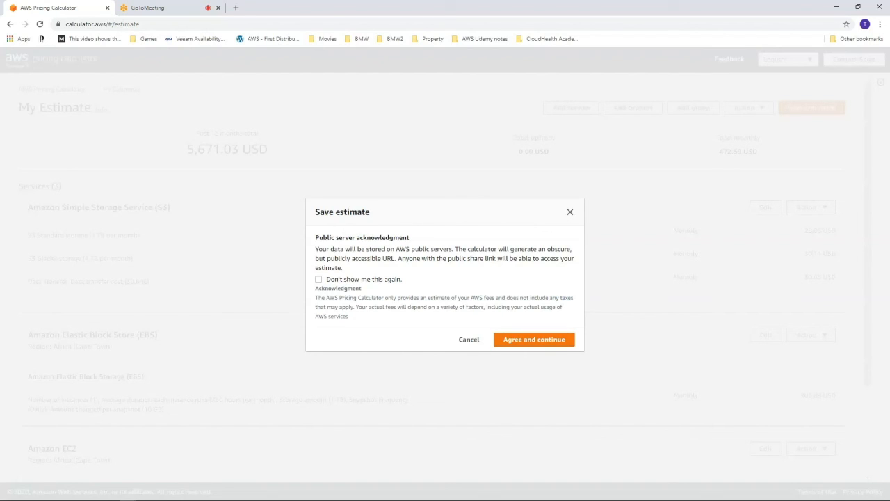
pyautogui.click(534, 339)
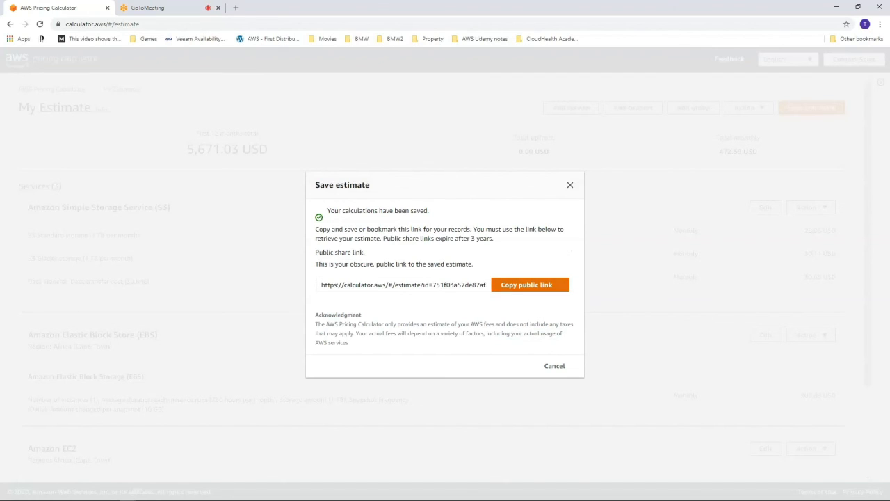
pyautogui.press('Escape')
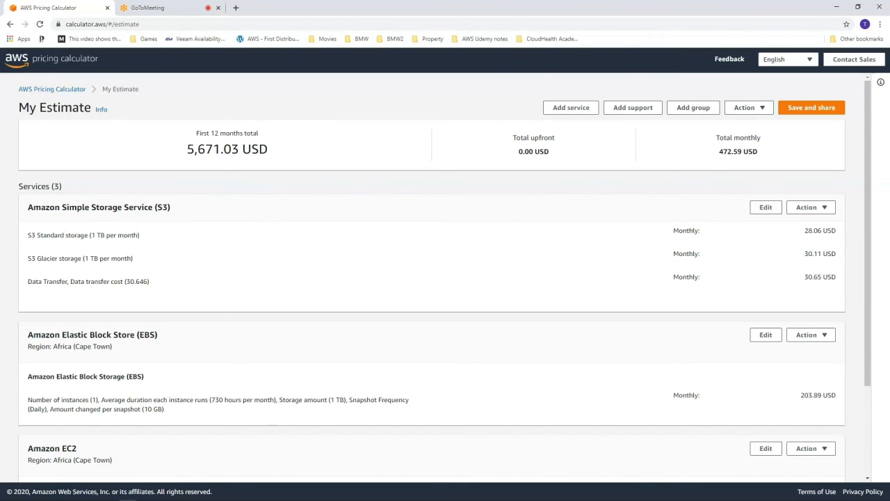
# Export the estimate to a file, accepting the pricing acknowledgement.
pyautogui.click(749, 107)
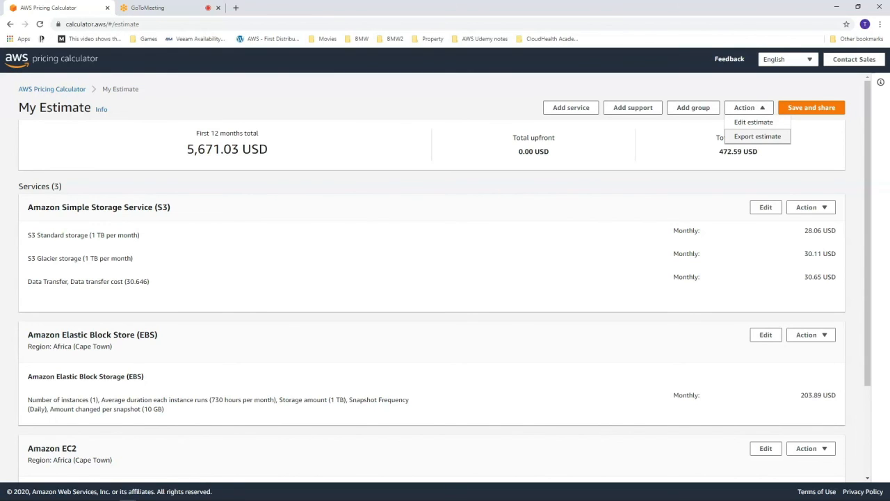
pyautogui.click(758, 136)
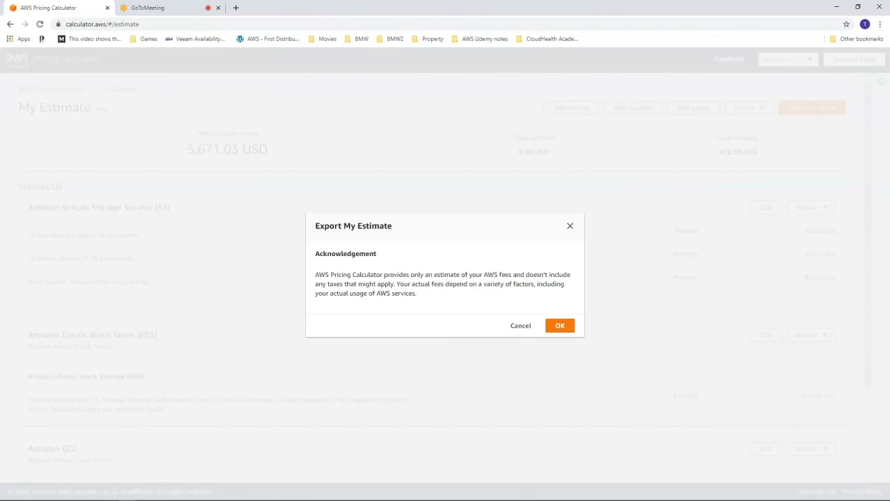
pyautogui.click(560, 326)
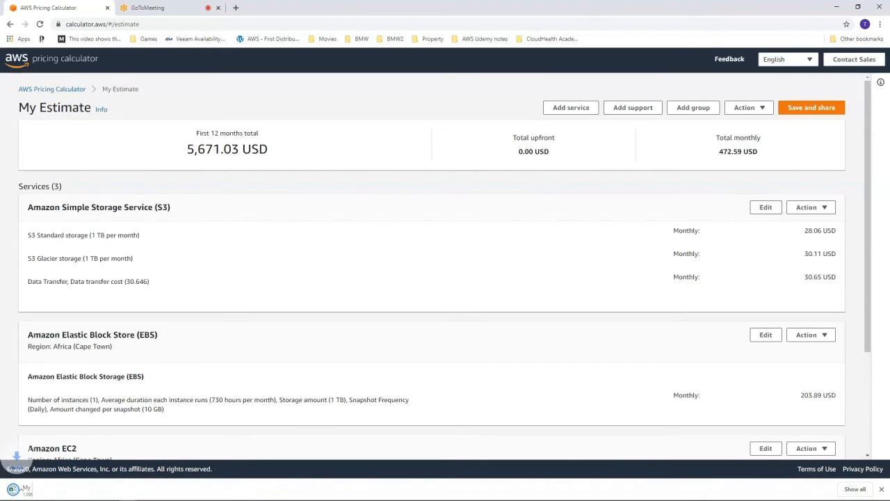